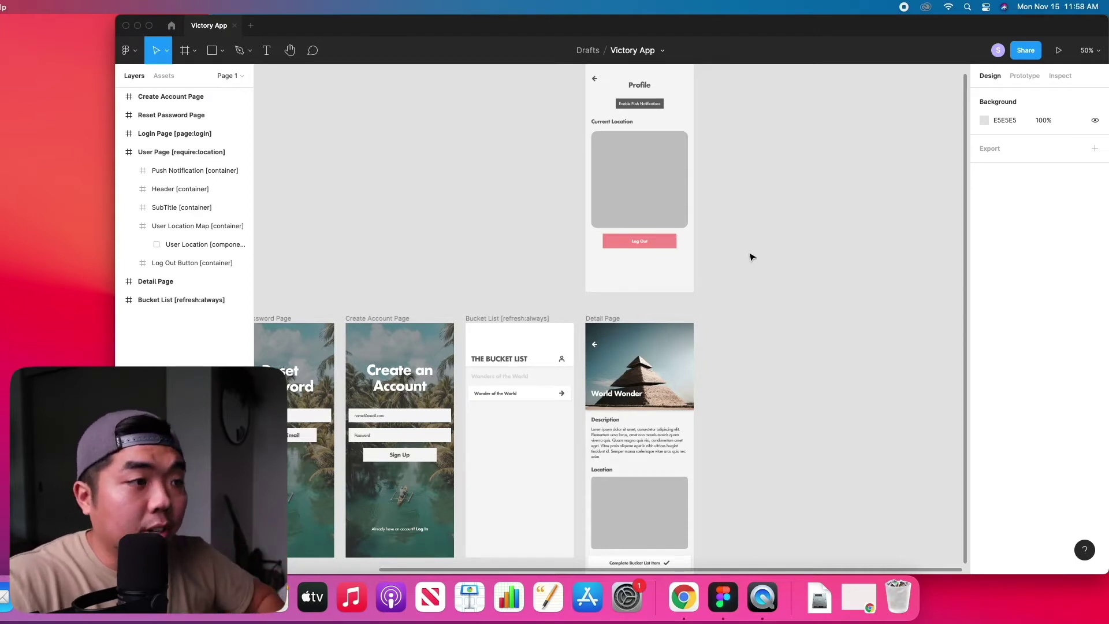
- Zoom the Profile page to full size and select the Enable Push Notifications button layer in Push Notification
{"action": "key", "text": "shift+0"}
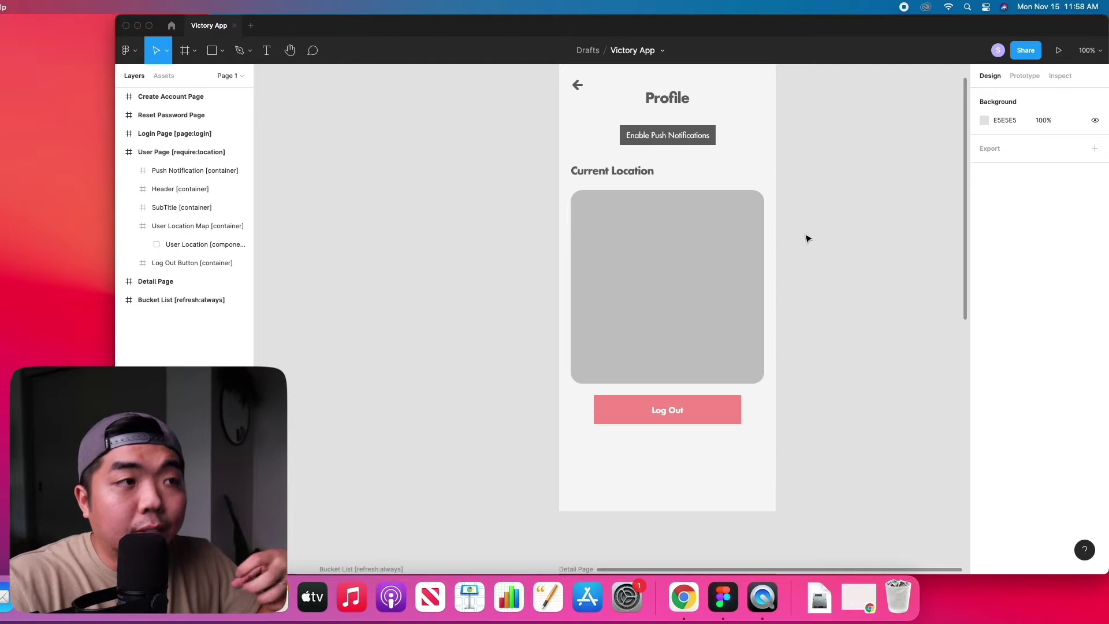
{"action": "scroll", "coordinate": [805, 238], "scroll_direction": "up", "scroll_amount": 2}
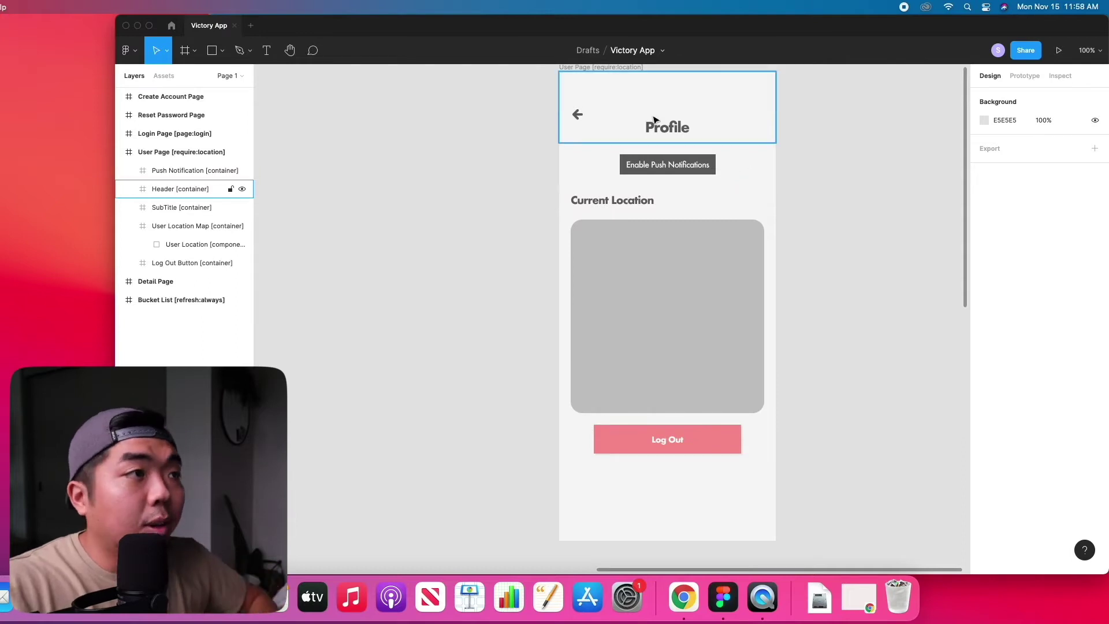
{"action": "left_click", "coordinate": [744, 176]}
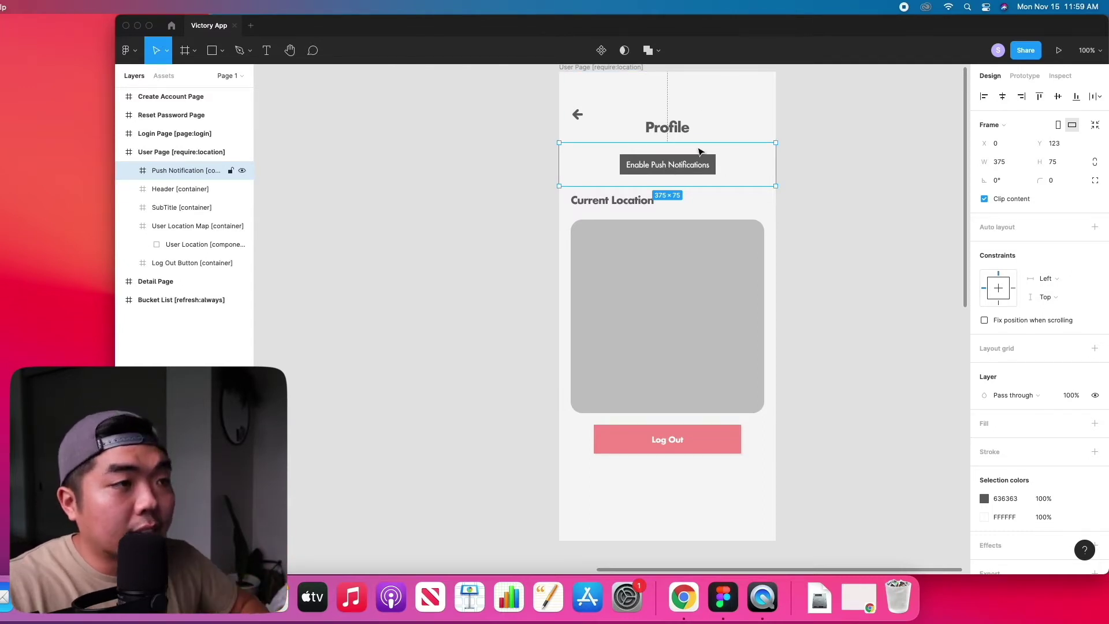
{"action": "left_click", "coordinate": [129, 170]}
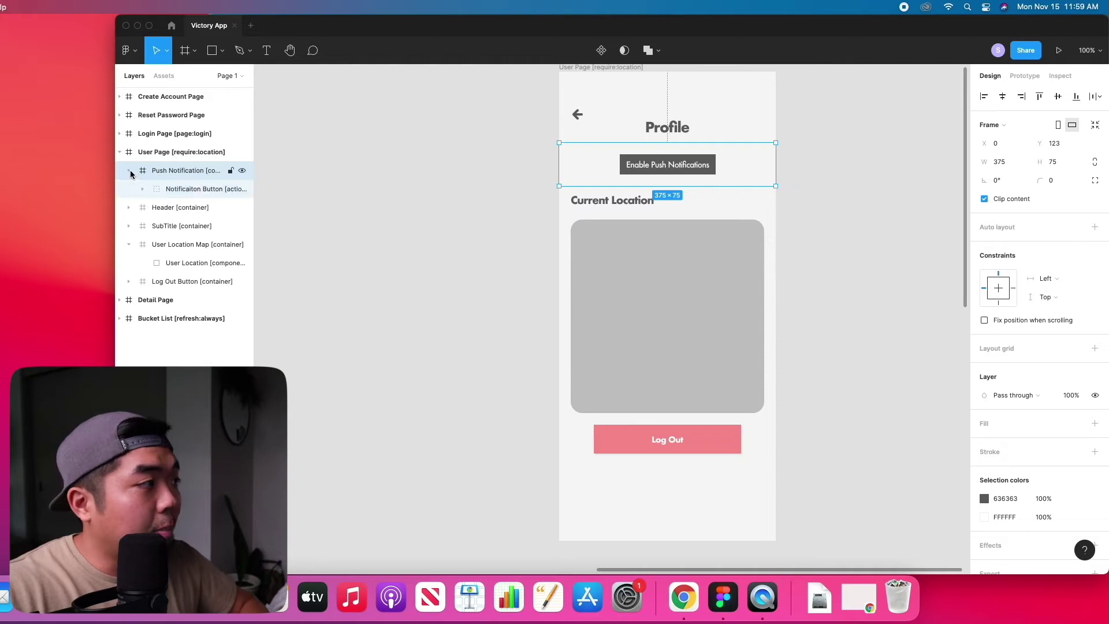
{"action": "left_click", "coordinate": [203, 194]}
- In the browser, open the Push Notifications with OneSignal article and select its [action:enablenotifications] tag
{"action": "key", "text": "ctrl+Up"}
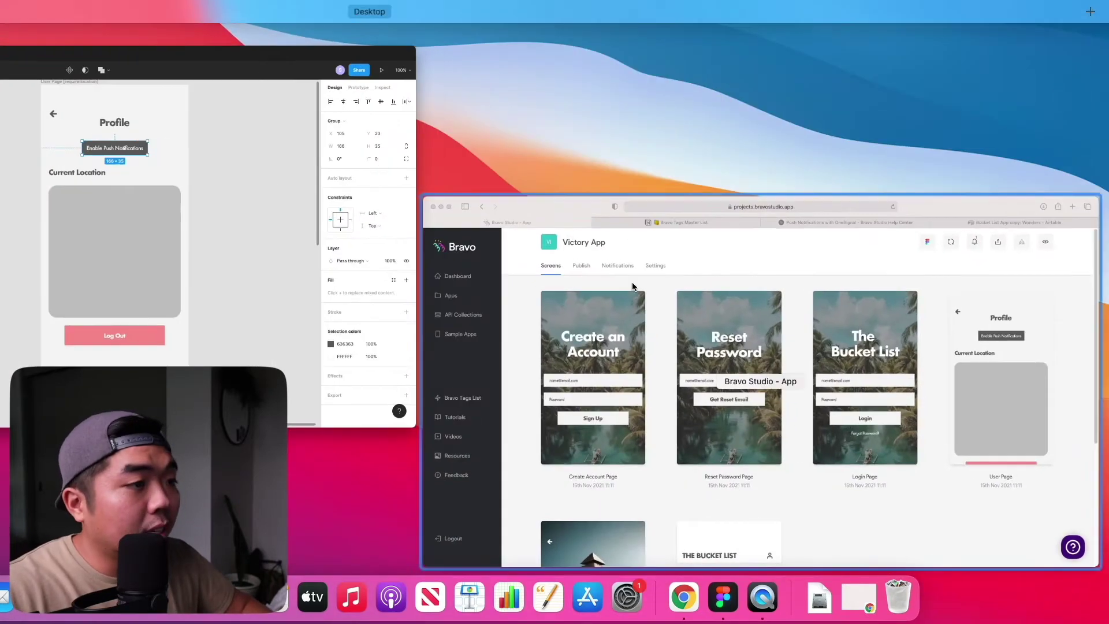
{"action": "left_click", "coordinate": [632, 286]}
{"action": "left_click", "coordinate": [535, 54]}
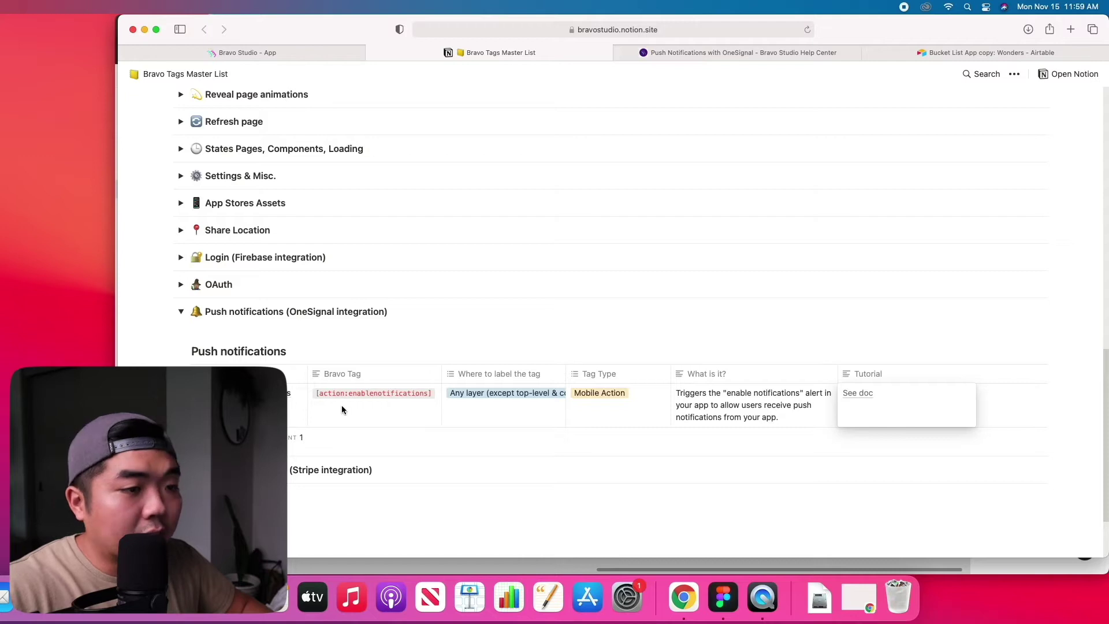
{"action": "left_click", "coordinate": [717, 51]}
{"action": "scroll", "coordinate": [645, 325], "scroll_direction": "up", "scroll_amount": 1}
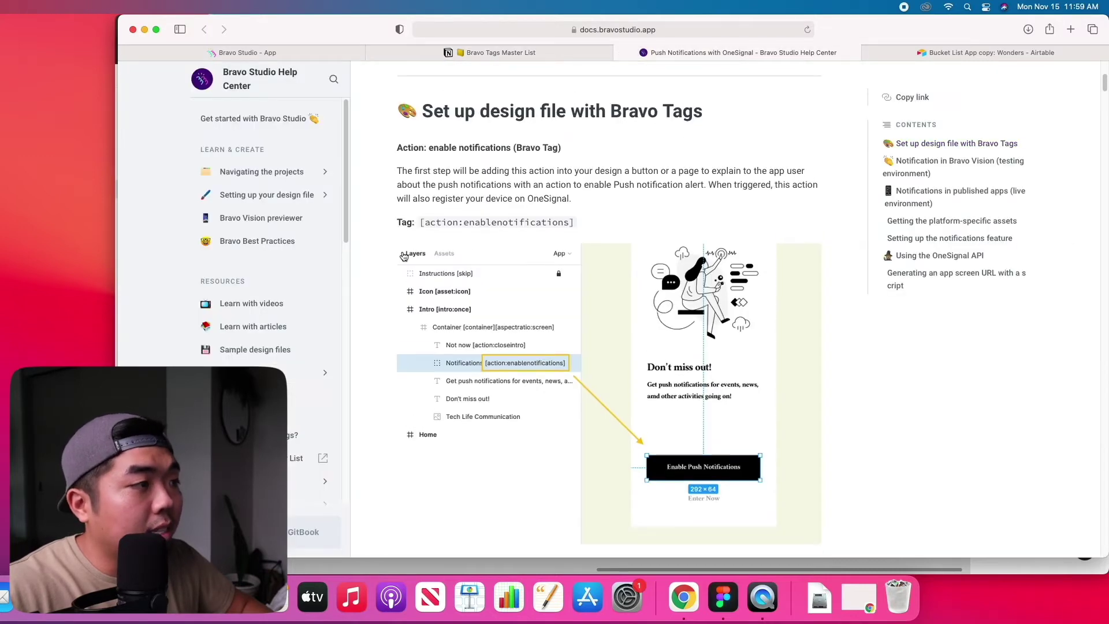
{"action": "left_click_drag", "start_coordinate": [423, 223], "coordinate": [573, 223]}
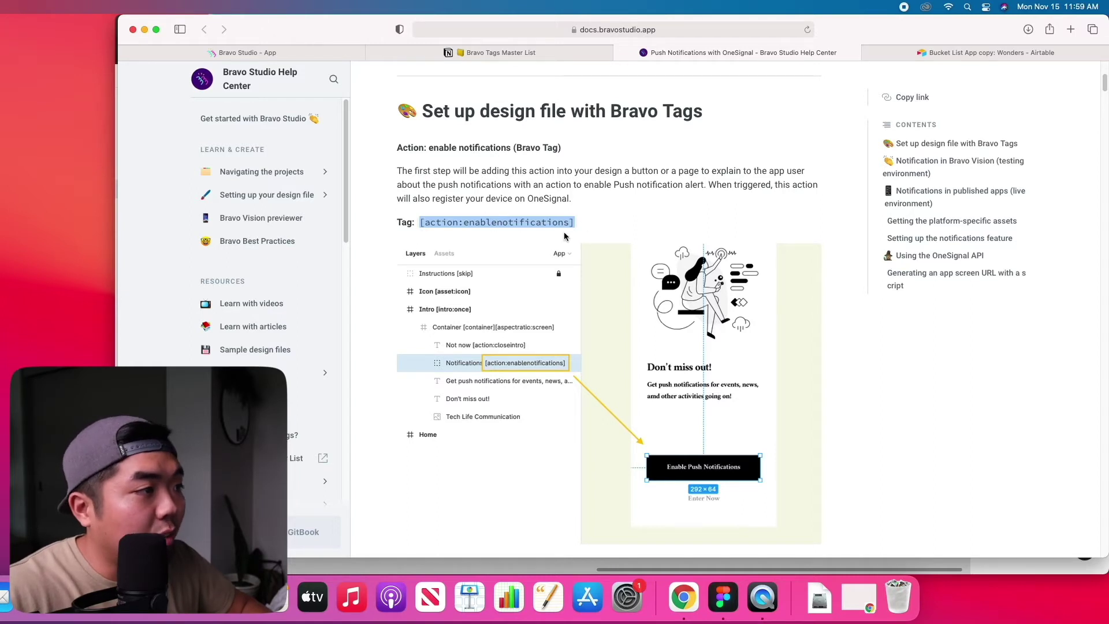
- Back in Figma, verify the Notification Button layer name ends with [action:enablenotifications]
{"action": "key", "text": "ctrl+Up"}
{"action": "left_click", "coordinate": [165, 241]}
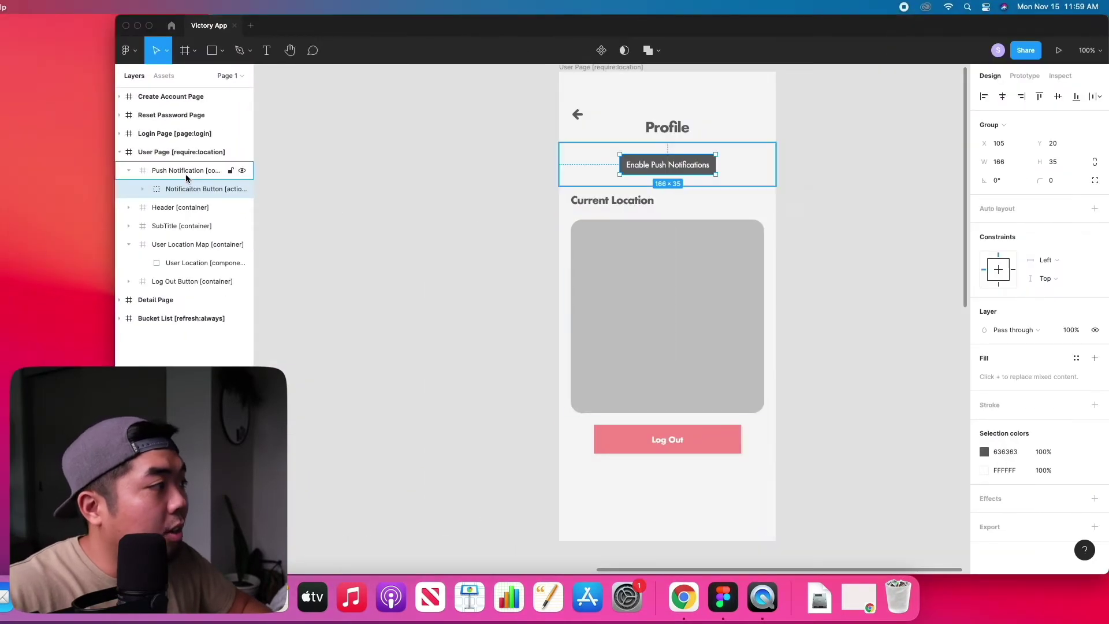
{"action": "double_click", "coordinate": [200, 190]}
{"action": "left_click", "coordinate": [201, 189]}
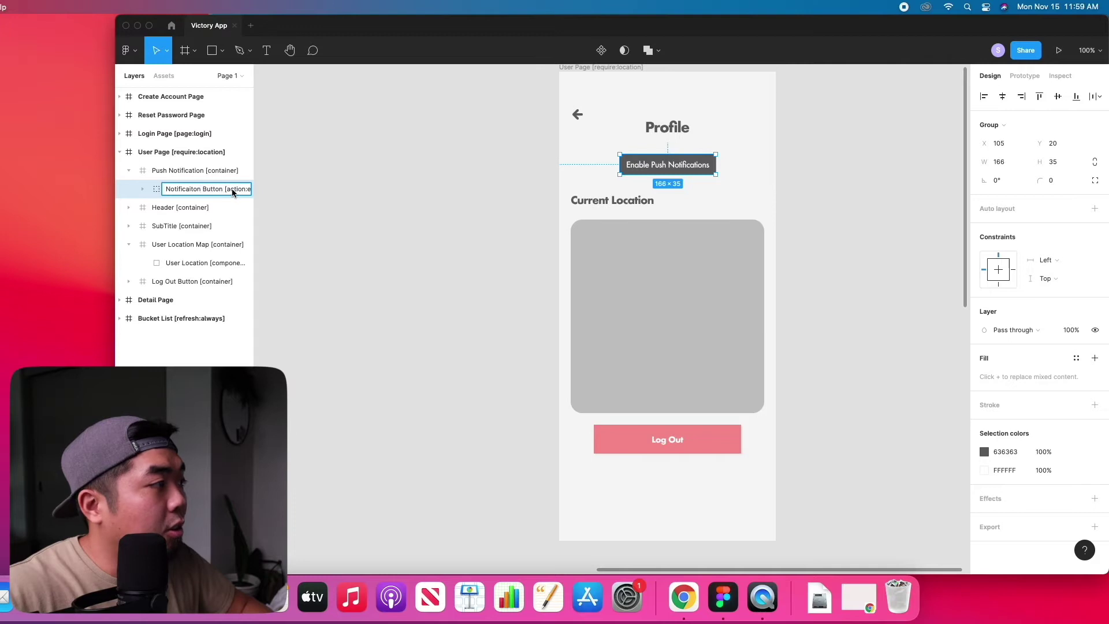
{"action": "left_click_drag", "start_coordinate": [226, 191], "coordinate": [307, 200]}
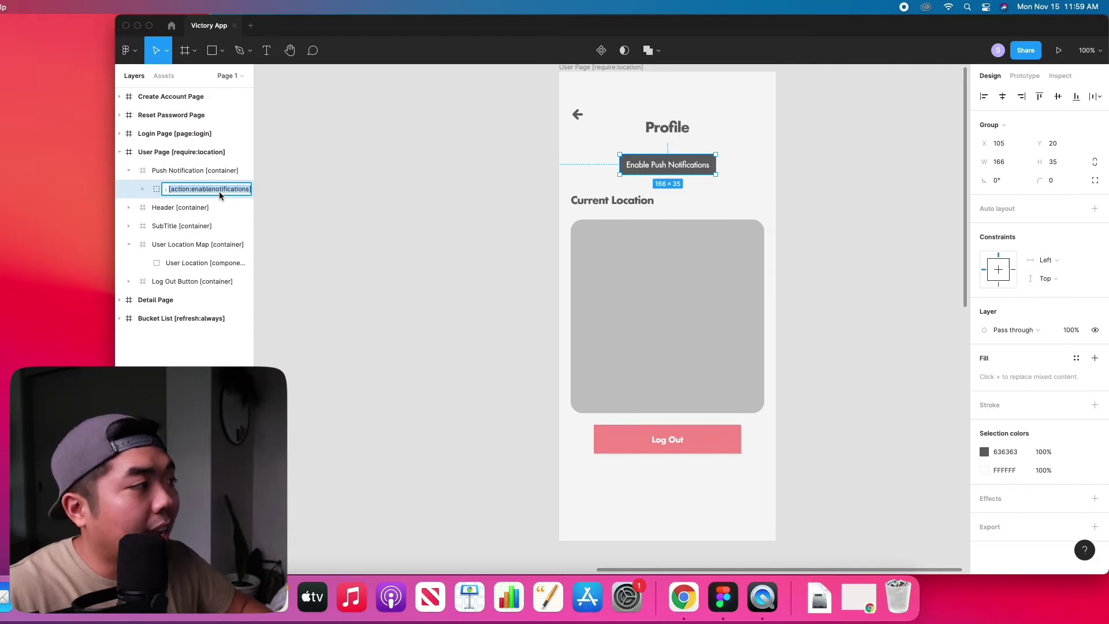
{"action": "left_click", "coordinate": [368, 205]}
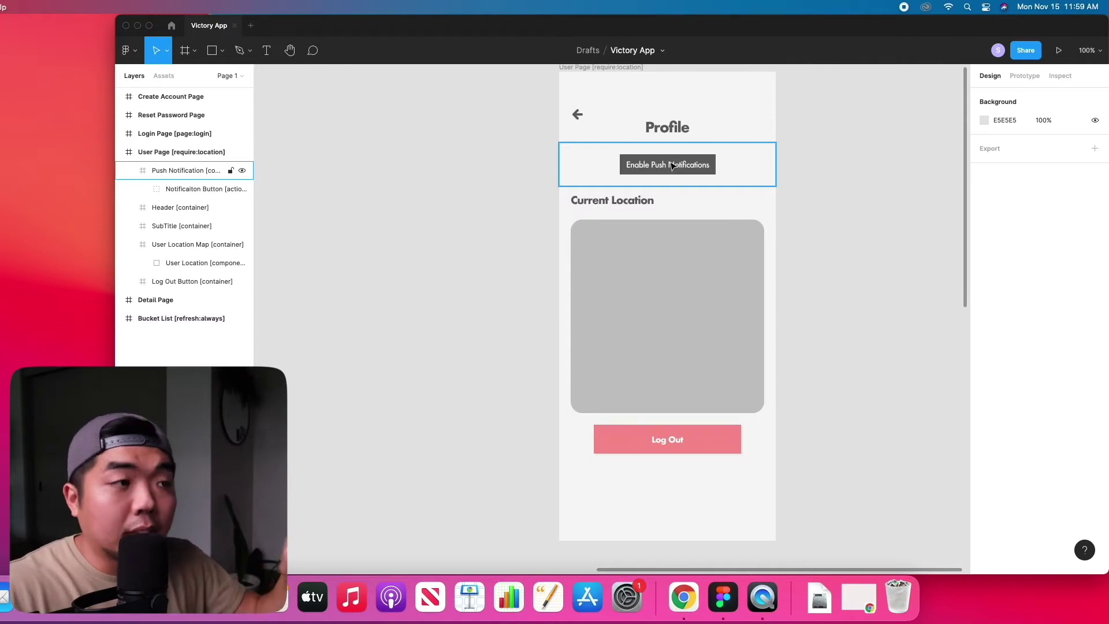
- Open the Victory App's notification settings and view OneSignal Notifications enabled with the Bravo Account
{"action": "left_click", "coordinate": [234, 597]}
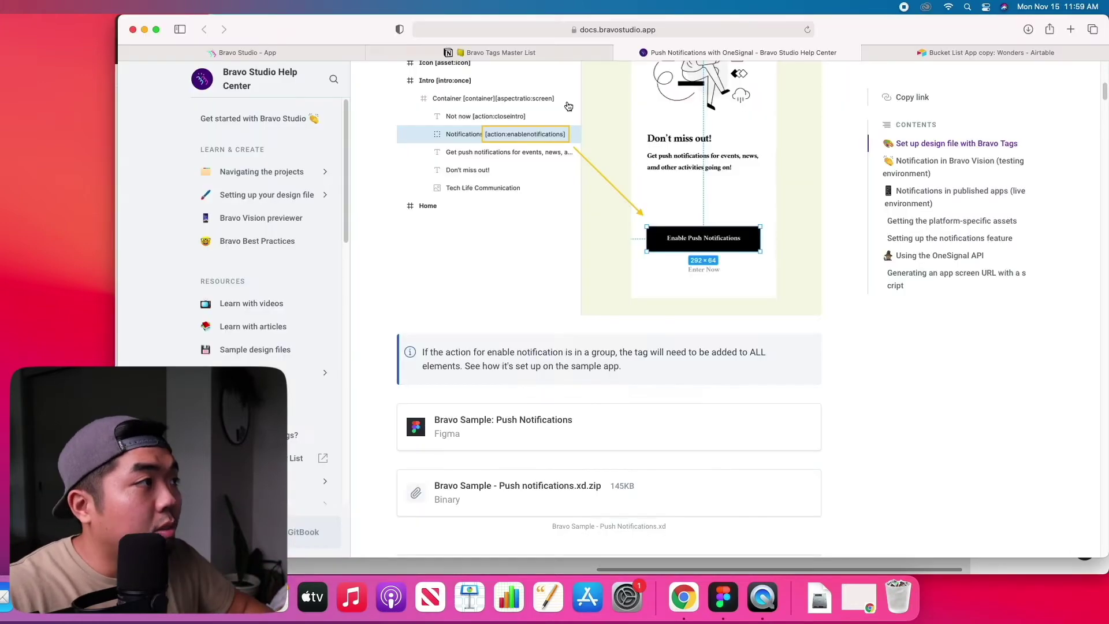
{"action": "left_click", "coordinate": [290, 51]}
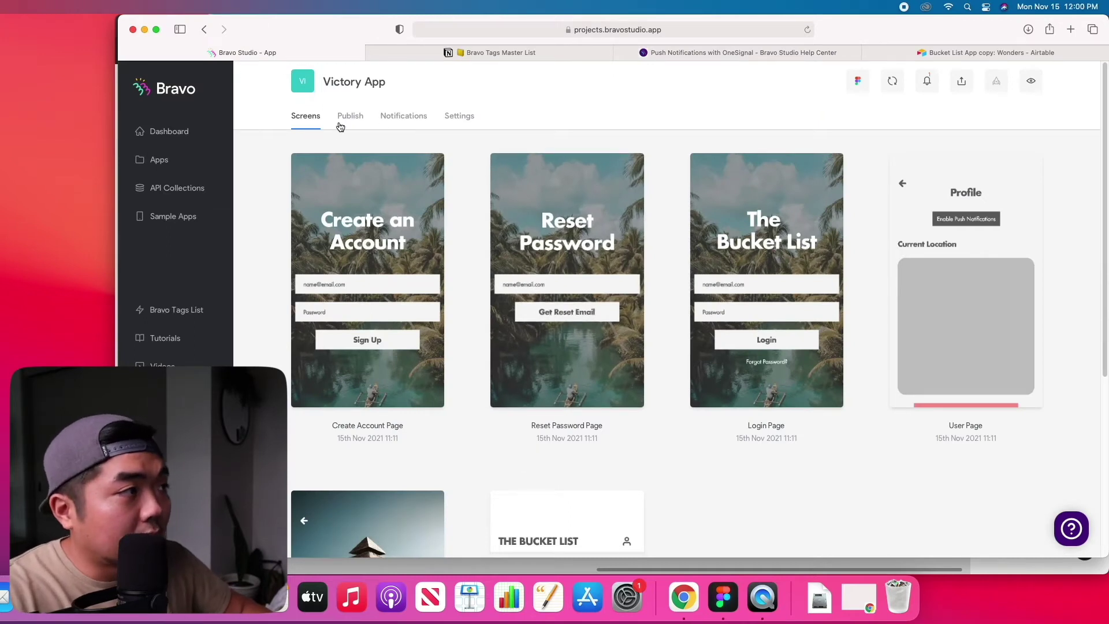
{"action": "left_click", "coordinate": [415, 120]}
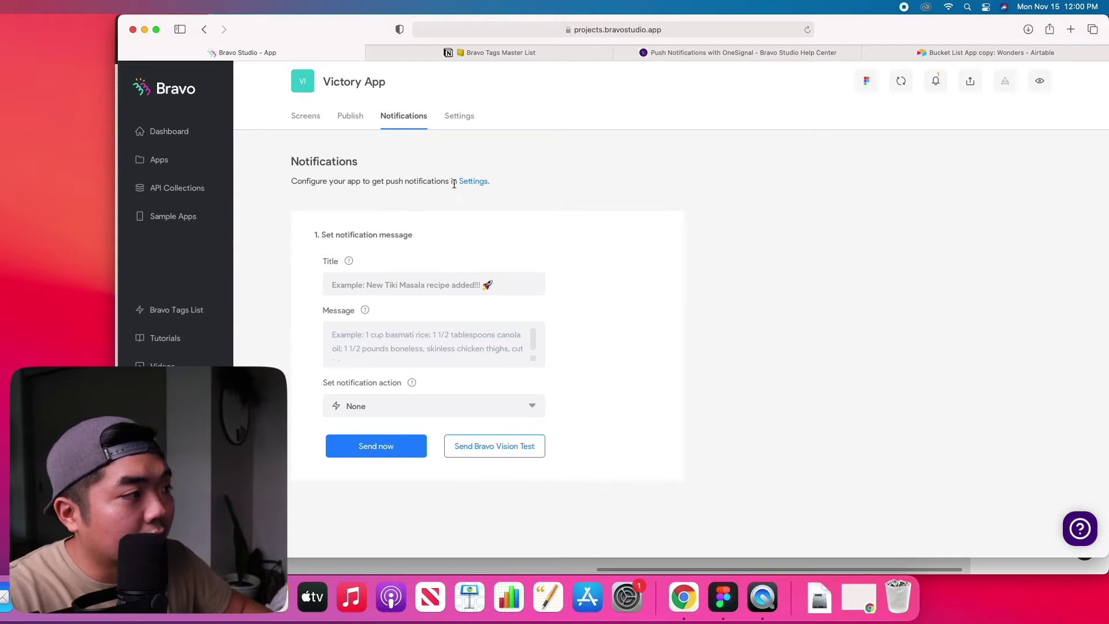
{"action": "left_click", "coordinate": [473, 185]}
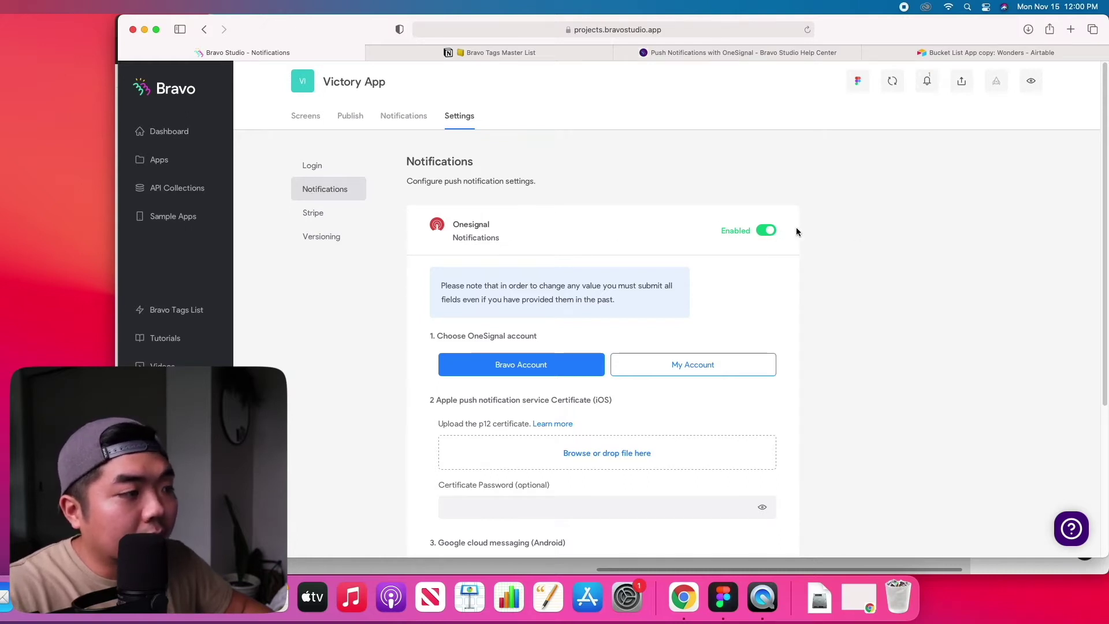
{"action": "scroll", "coordinate": [796, 231], "scroll_direction": "down", "scroll_amount": 3}
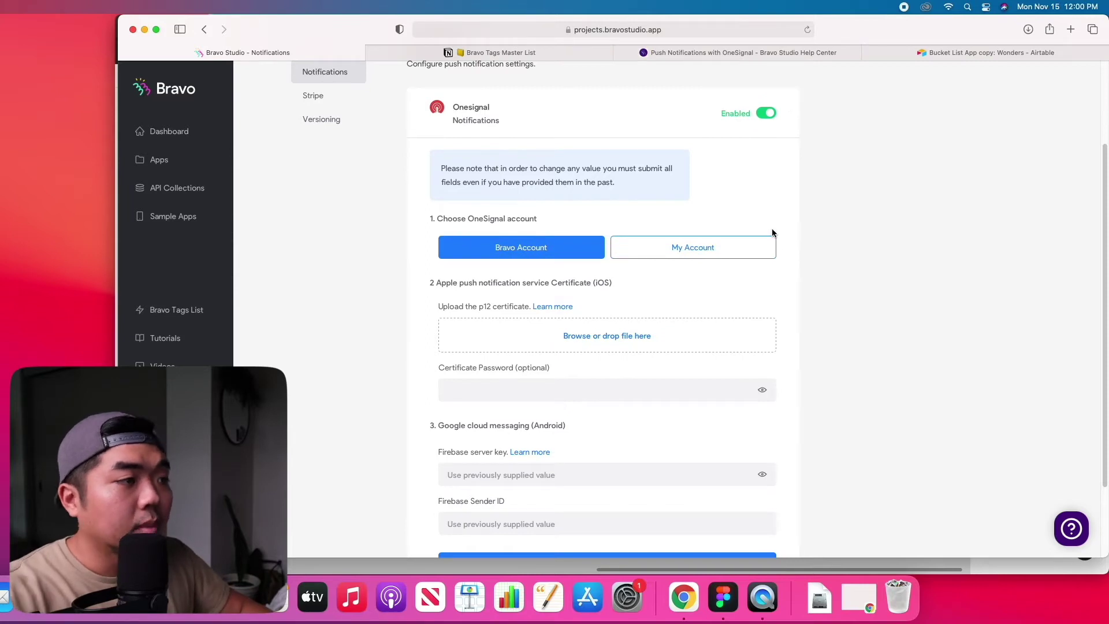
{"action": "scroll", "coordinate": [683, 361], "scroll_direction": "down", "scroll_amount": 1}
{"action": "scroll", "coordinate": [683, 361], "scroll_direction": "down", "scroll_amount": 2}
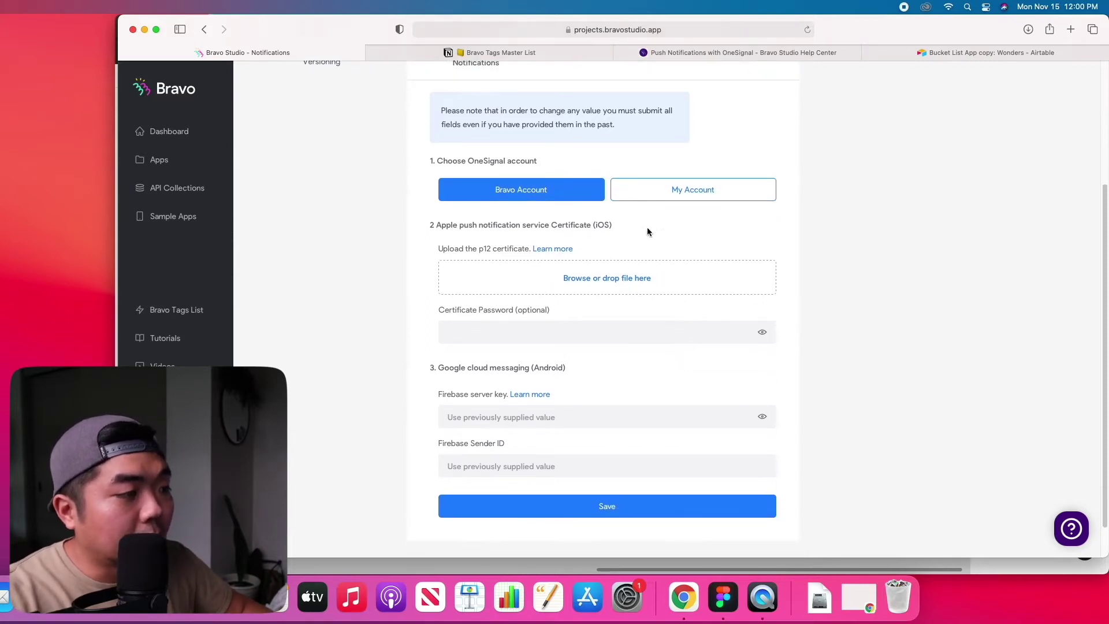
{"action": "scroll", "coordinate": [718, 297], "scroll_direction": "up", "scroll_amount": 5}
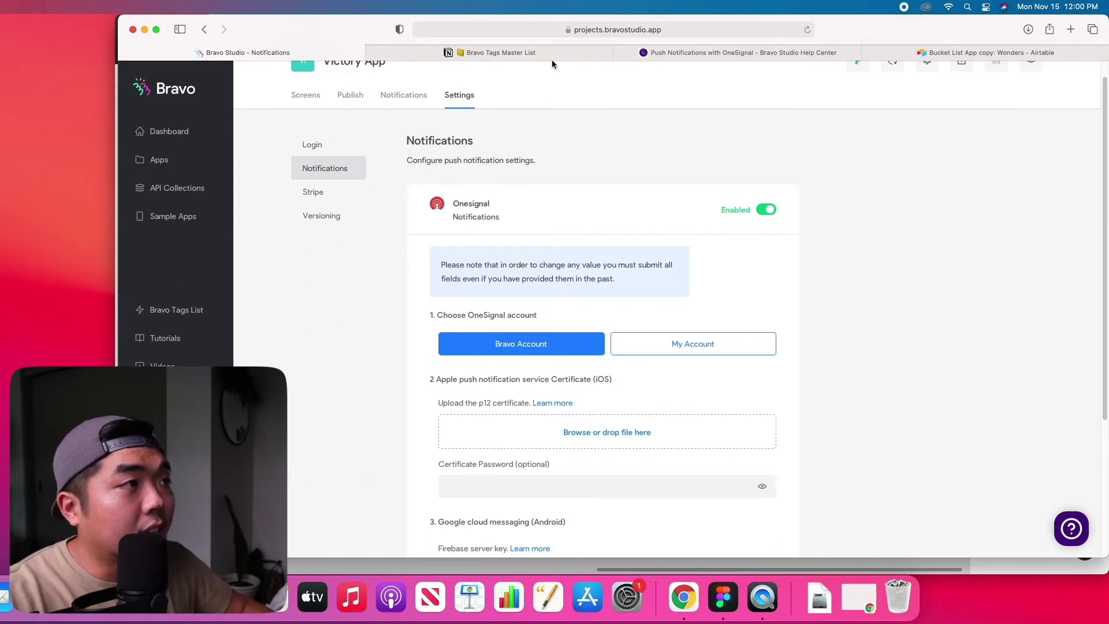
- Return to the OneSignal help article and scroll to 'Notifications in published apps (live environment)'
{"action": "left_click", "coordinate": [501, 54]}
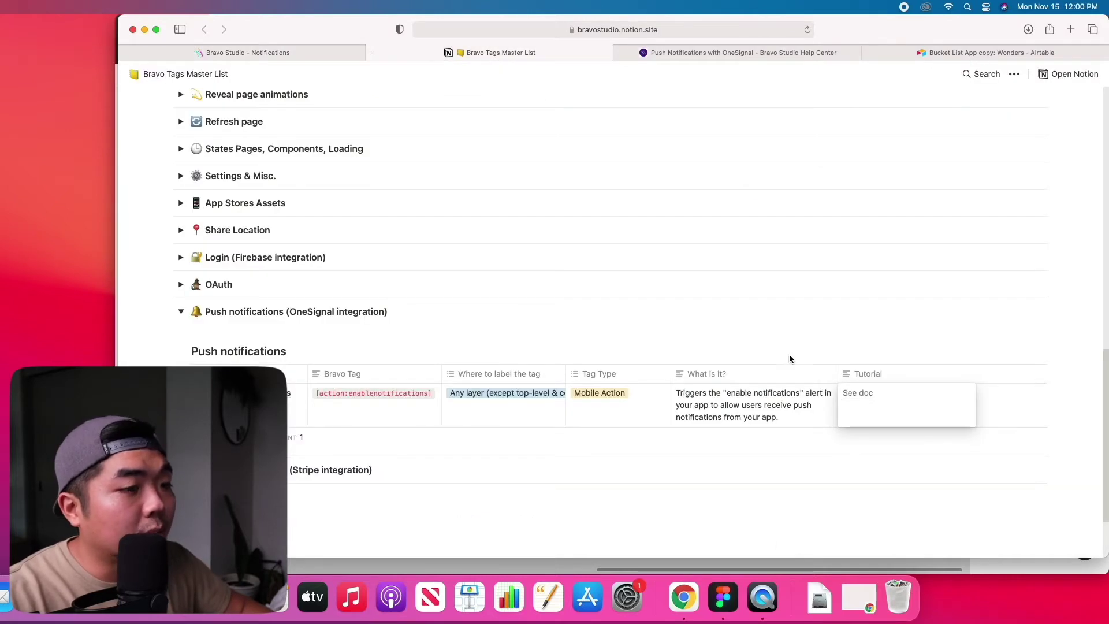
{"action": "left_click", "coordinate": [739, 53]}
{"action": "scroll", "coordinate": [501, 322], "scroll_direction": "up", "scroll_amount": 4}
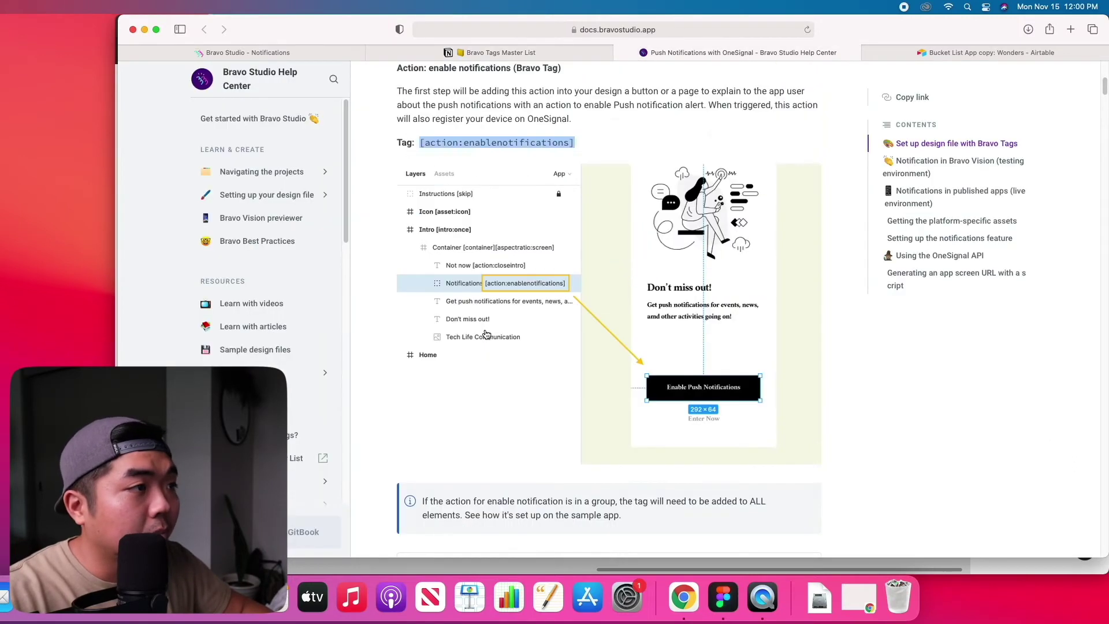
{"action": "scroll", "coordinate": [487, 335], "scroll_direction": "down", "scroll_amount": 3}
{"action": "scroll", "coordinate": [487, 335], "scroll_direction": "down", "scroll_amount": 10}
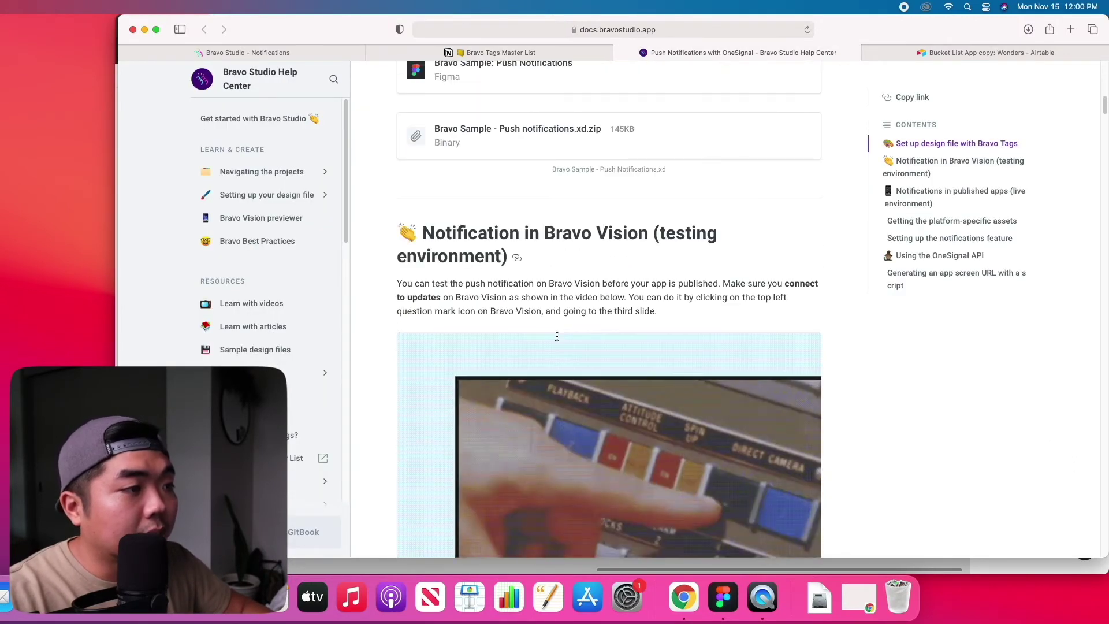
{"action": "scroll", "coordinate": [576, 320], "scroll_direction": "down", "scroll_amount": 5}
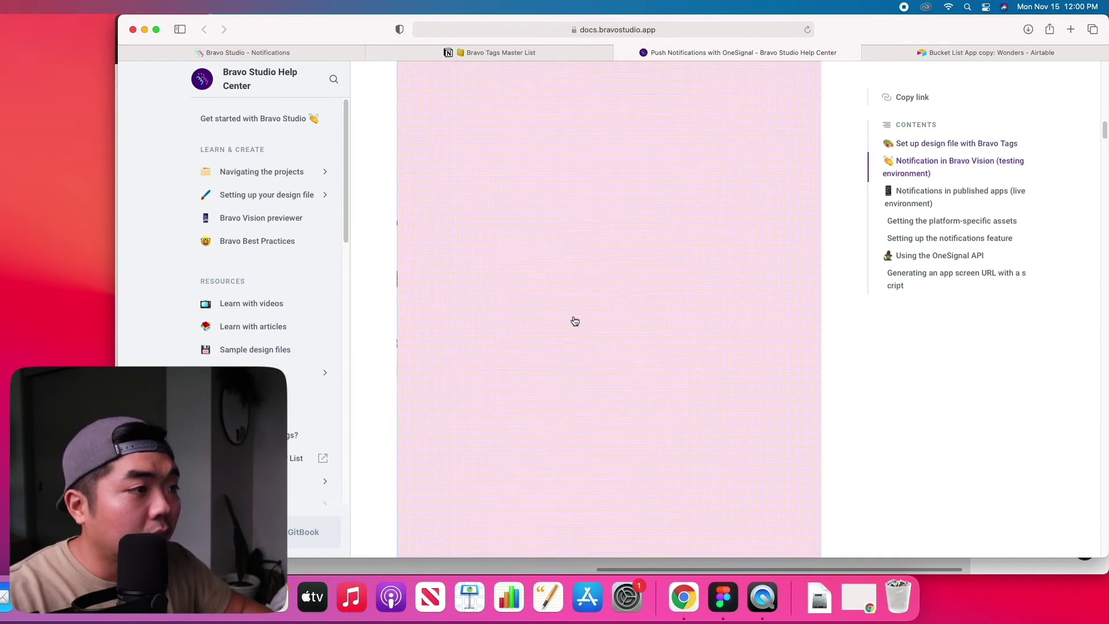
{"action": "scroll", "coordinate": [576, 321], "scroll_direction": "down", "scroll_amount": 8}
{"action": "scroll", "coordinate": [575, 321], "scroll_direction": "down", "scroll_amount": 10}
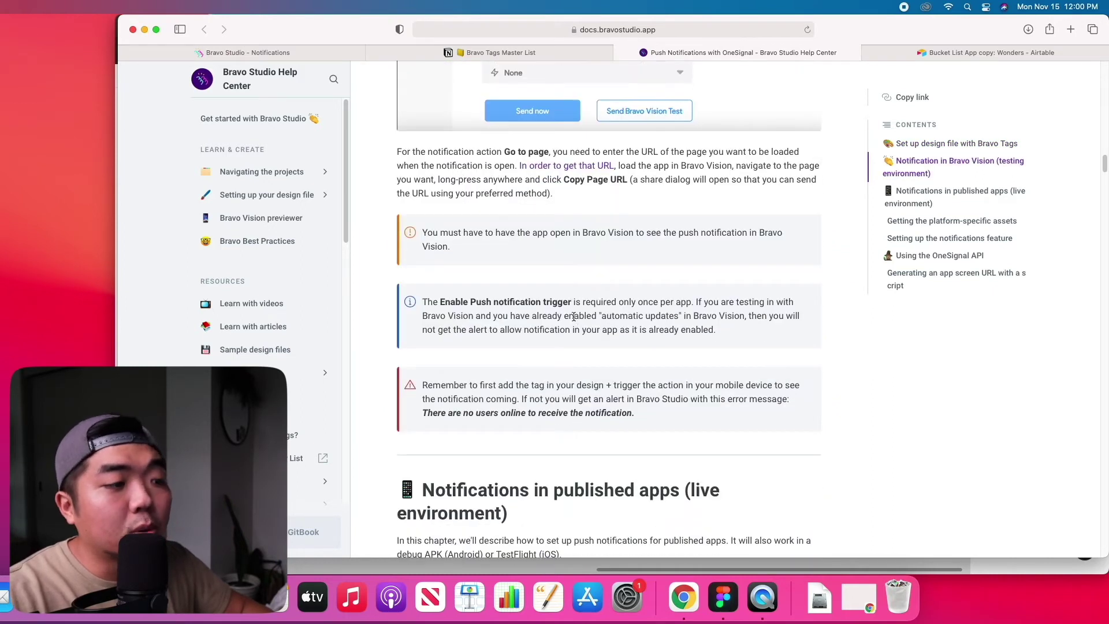
{"action": "scroll", "coordinate": [574, 320], "scroll_direction": "down", "scroll_amount": 7}
{"action": "scroll", "coordinate": [635, 306], "scroll_direction": "up", "scroll_amount": 4}
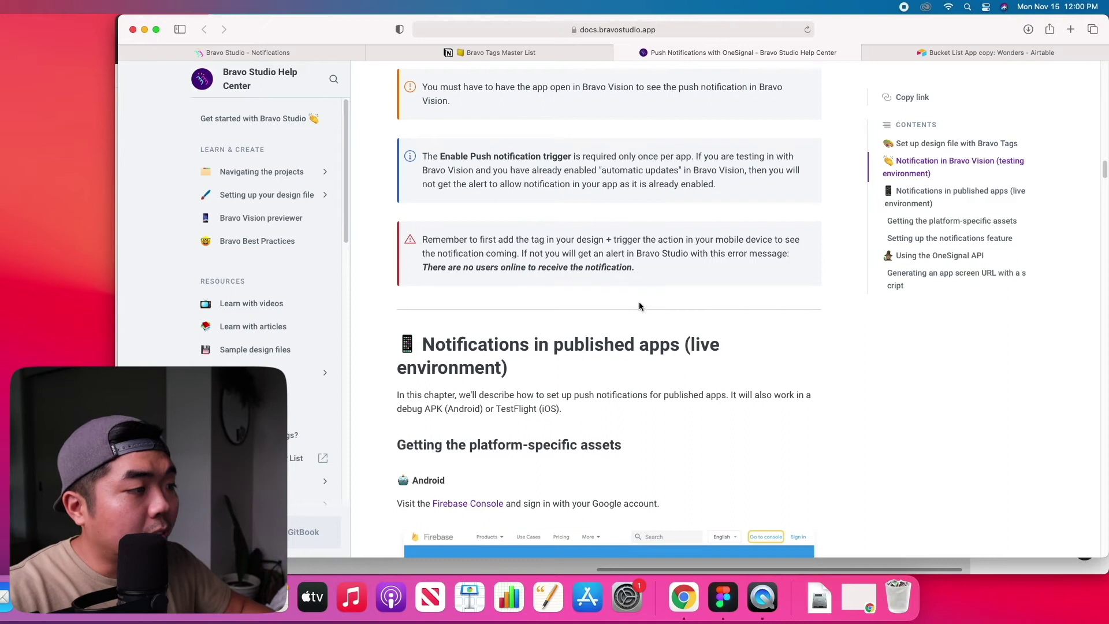
{"action": "scroll", "coordinate": [516, 376], "scroll_direction": "down", "scroll_amount": 2}
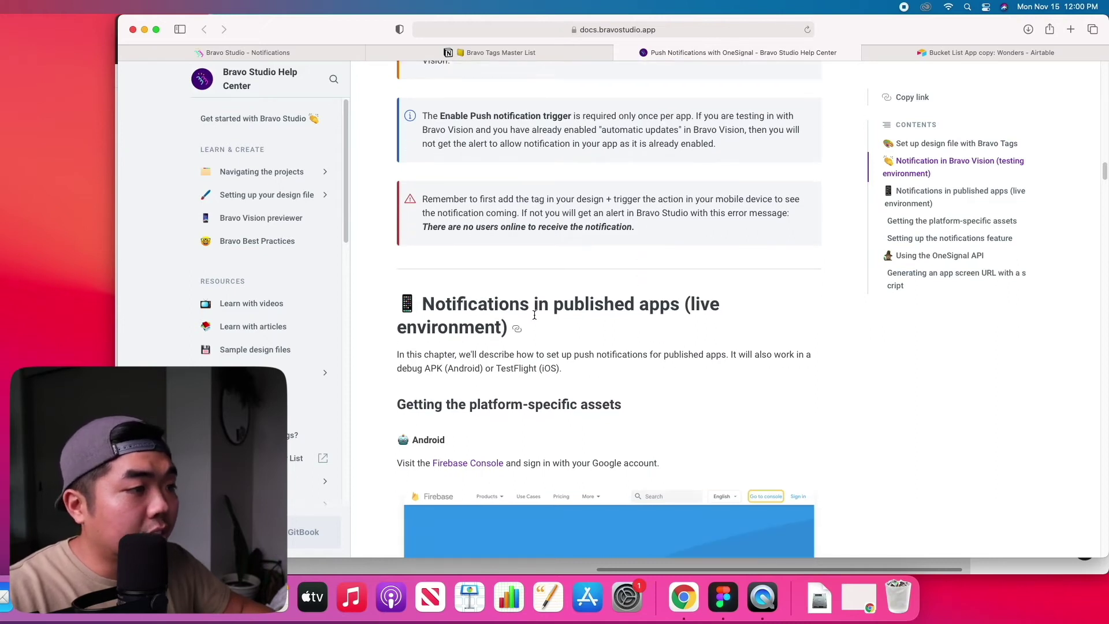
{"action": "scroll", "coordinate": [668, 329], "scroll_direction": "down", "scroll_amount": 1}
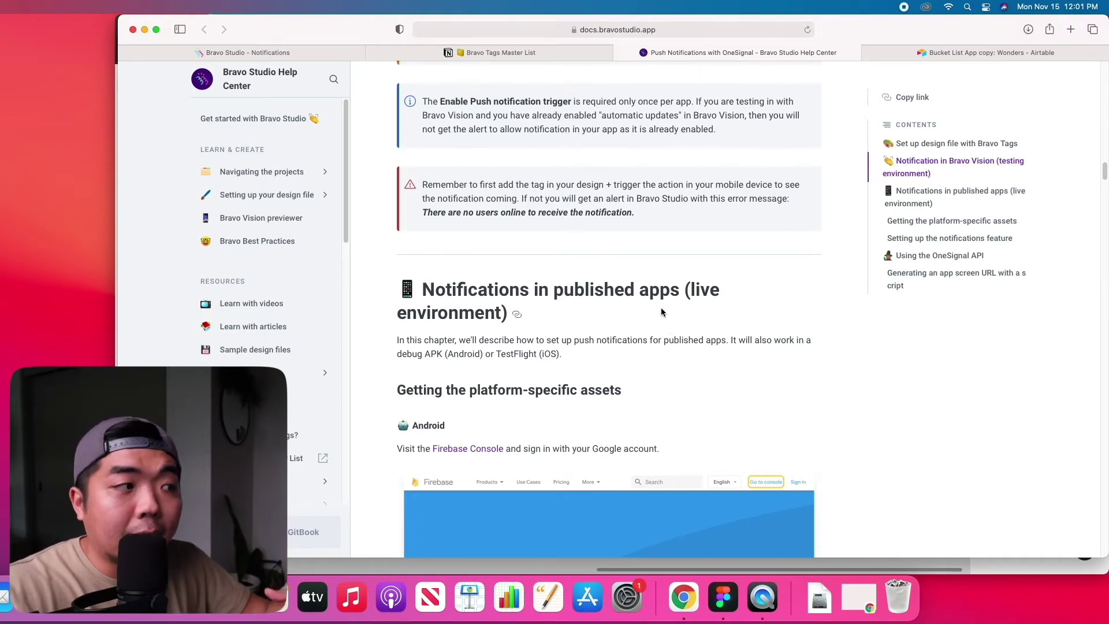
{"action": "scroll", "coordinate": [660, 309], "scroll_direction": "down", "scroll_amount": 5}
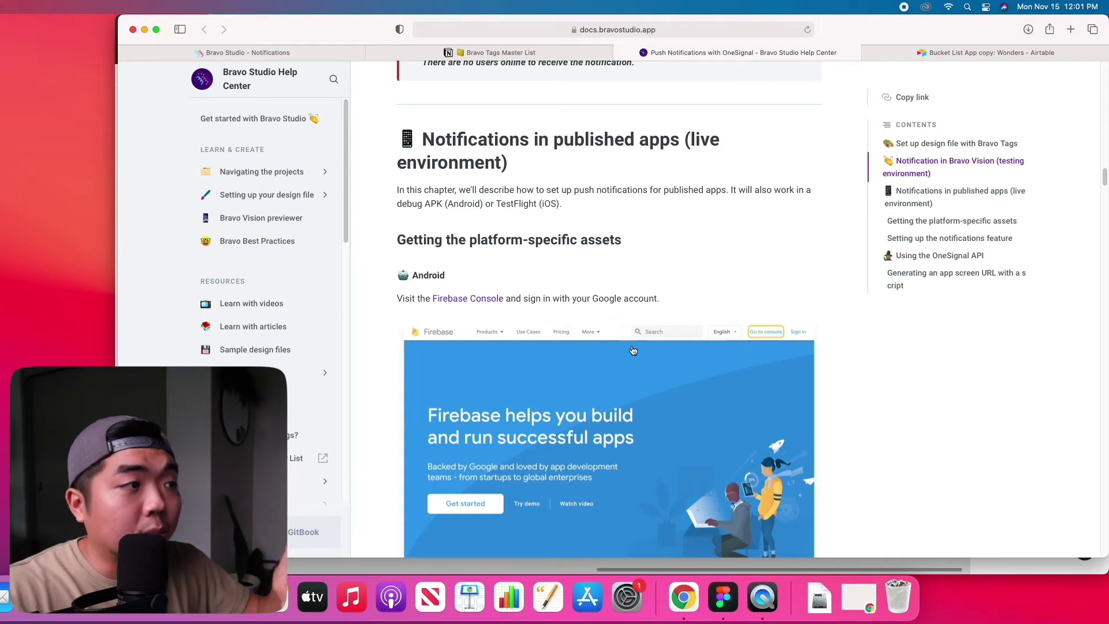
{"action": "scroll", "coordinate": [633, 350], "scroll_direction": "down", "scroll_amount": 1}
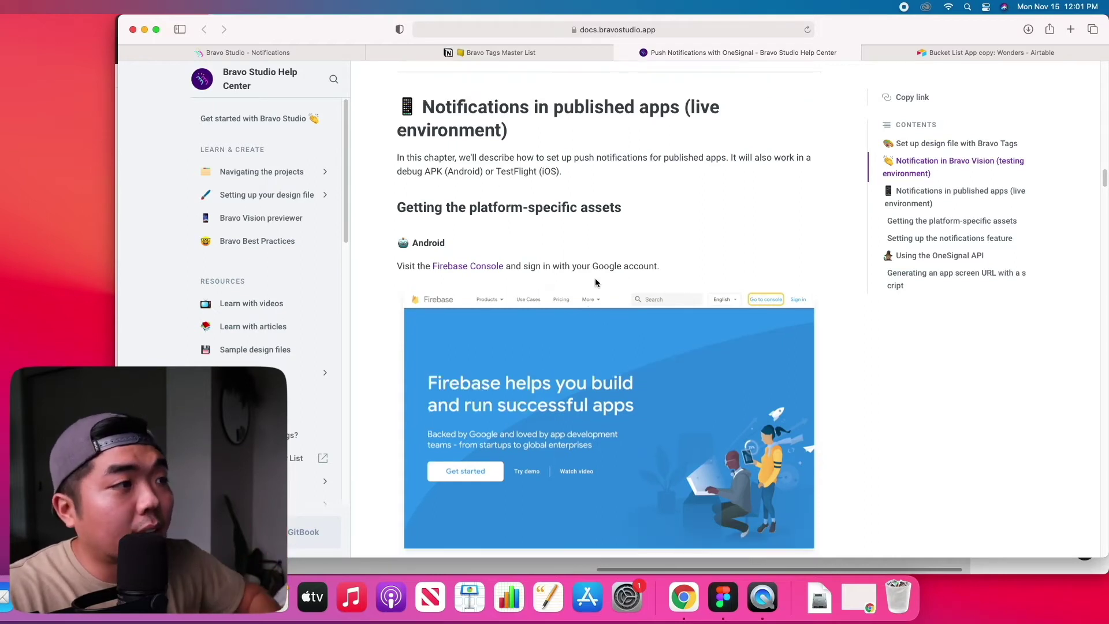
{"action": "scroll", "coordinate": [595, 300], "scroll_direction": "up", "scroll_amount": 3}
{"action": "scroll", "coordinate": [595, 283], "scroll_direction": "up", "scroll_amount": 3}
{"action": "scroll", "coordinate": [572, 294], "scroll_direction": "down", "scroll_amount": 7}
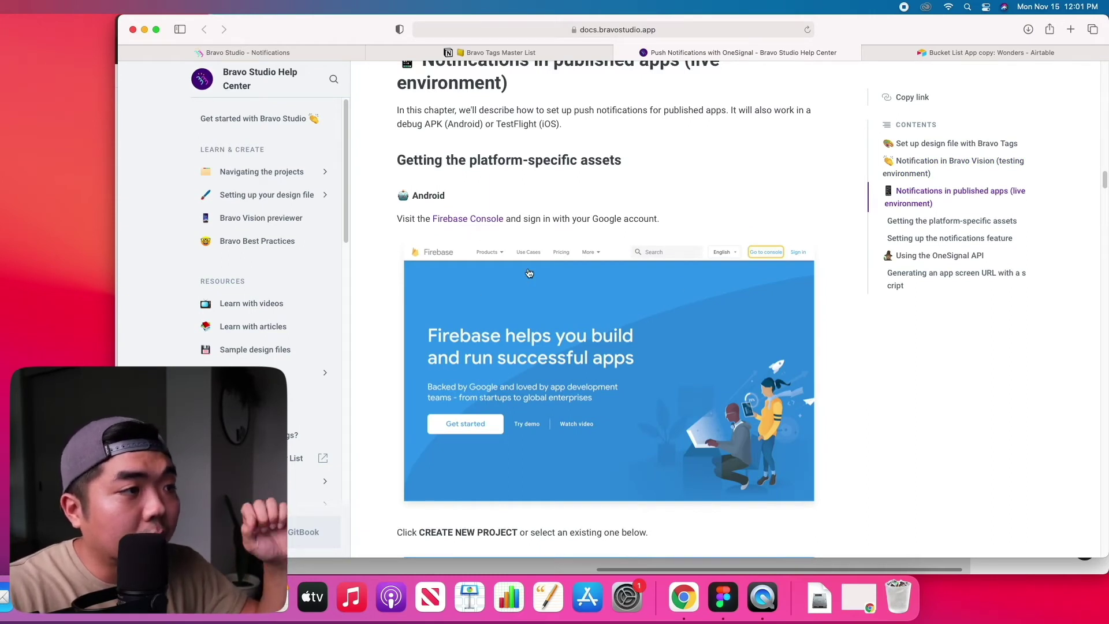
- Scroll past the Android and iOS asset steps to 'Using the Bravo OneSignal account'
{"action": "scroll", "coordinate": [529, 273], "scroll_direction": "down", "scroll_amount": 2}
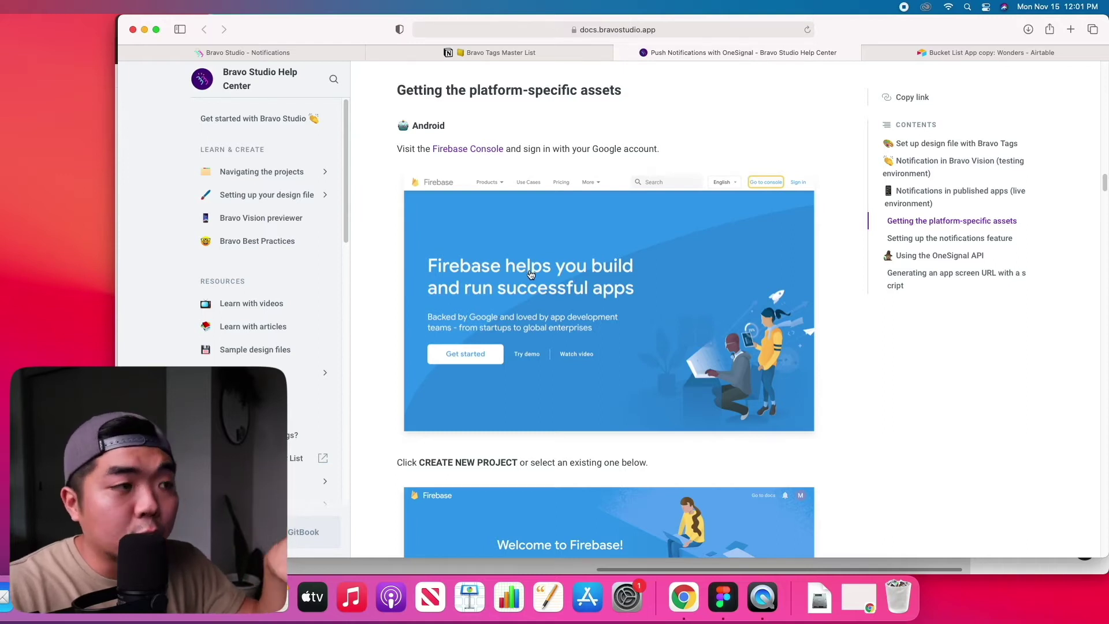
{"action": "scroll", "coordinate": [566, 273], "scroll_direction": "down", "scroll_amount": 12}
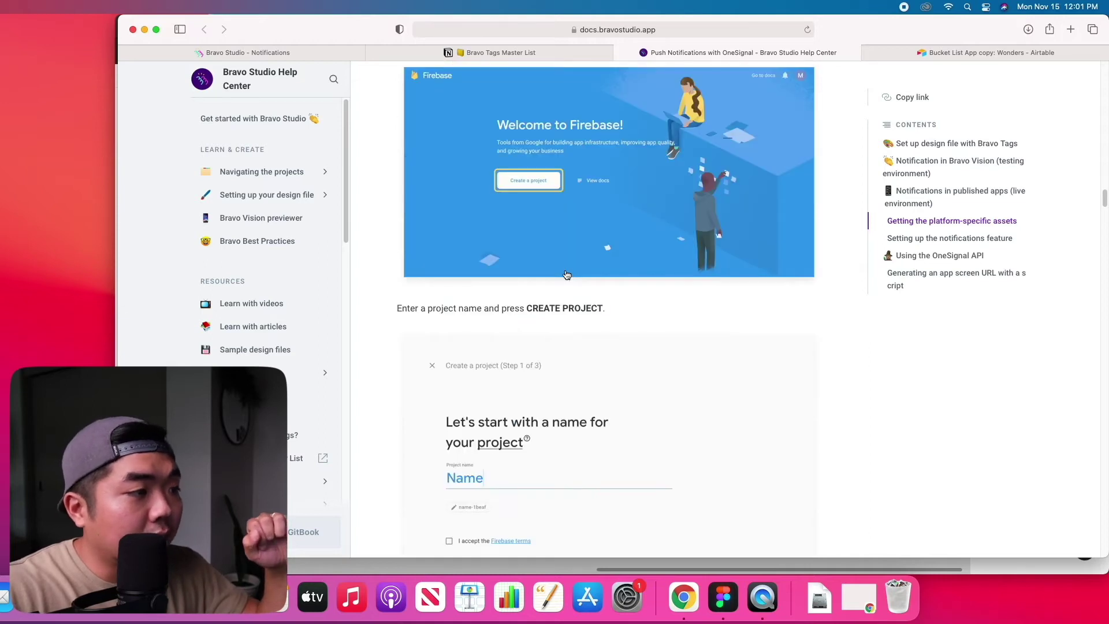
{"action": "scroll", "coordinate": [566, 274], "scroll_direction": "down", "scroll_amount": 15}
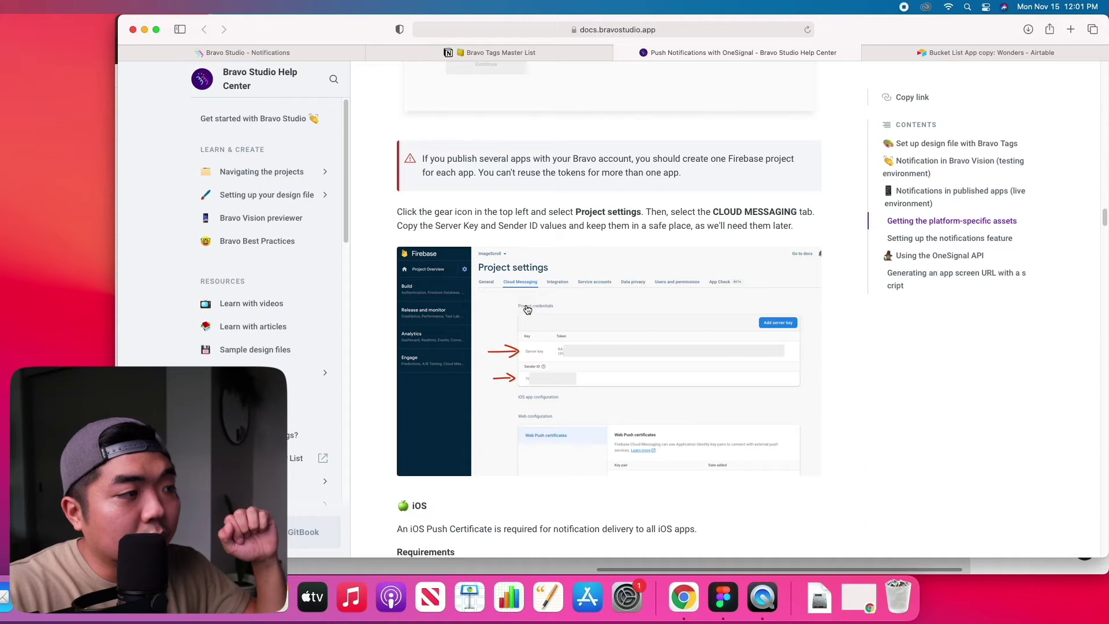
{"action": "scroll", "coordinate": [620, 403], "scroll_direction": "down", "scroll_amount": 2}
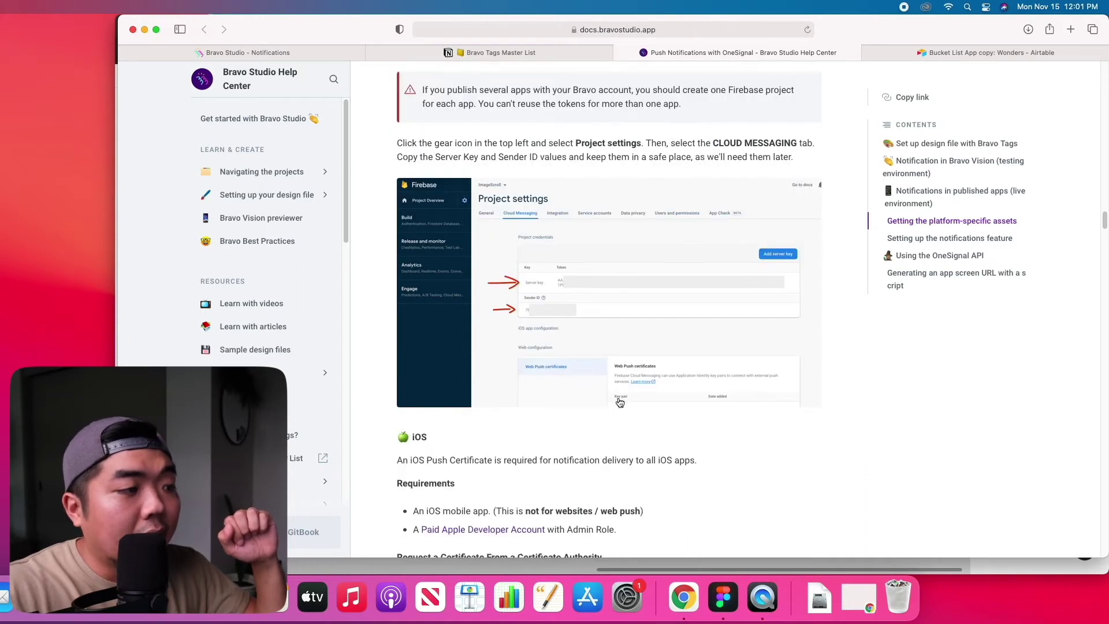
{"action": "scroll", "coordinate": [620, 403], "scroll_direction": "down", "scroll_amount": 5}
{"action": "scroll", "coordinate": [636, 327], "scroll_direction": "up", "scroll_amount": 1}
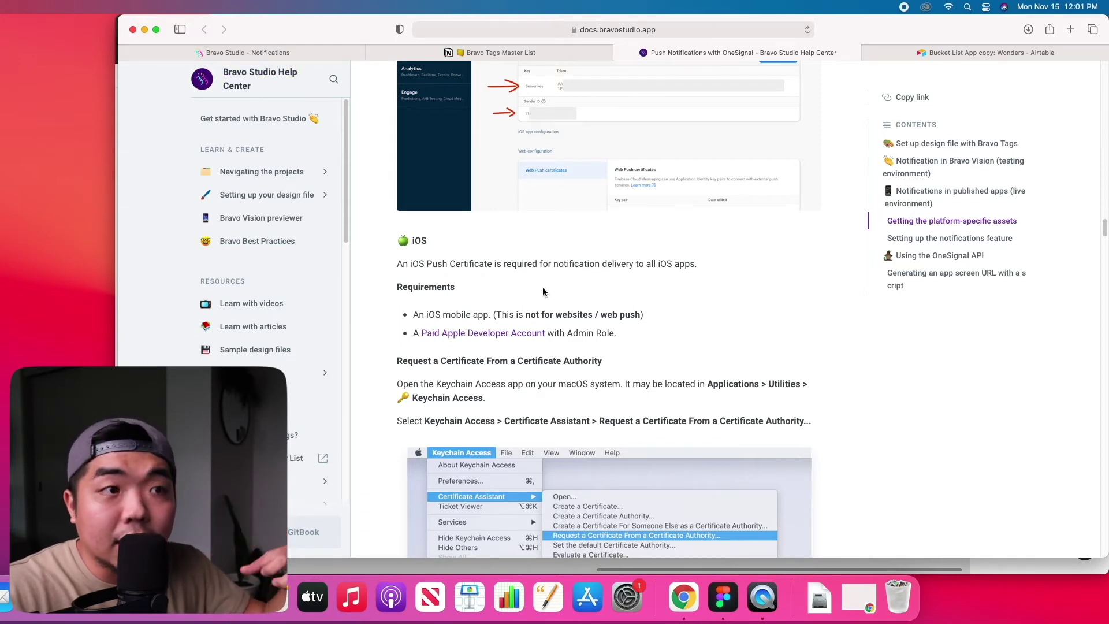
{"action": "scroll", "coordinate": [542, 291], "scroll_direction": "down", "scroll_amount": 2}
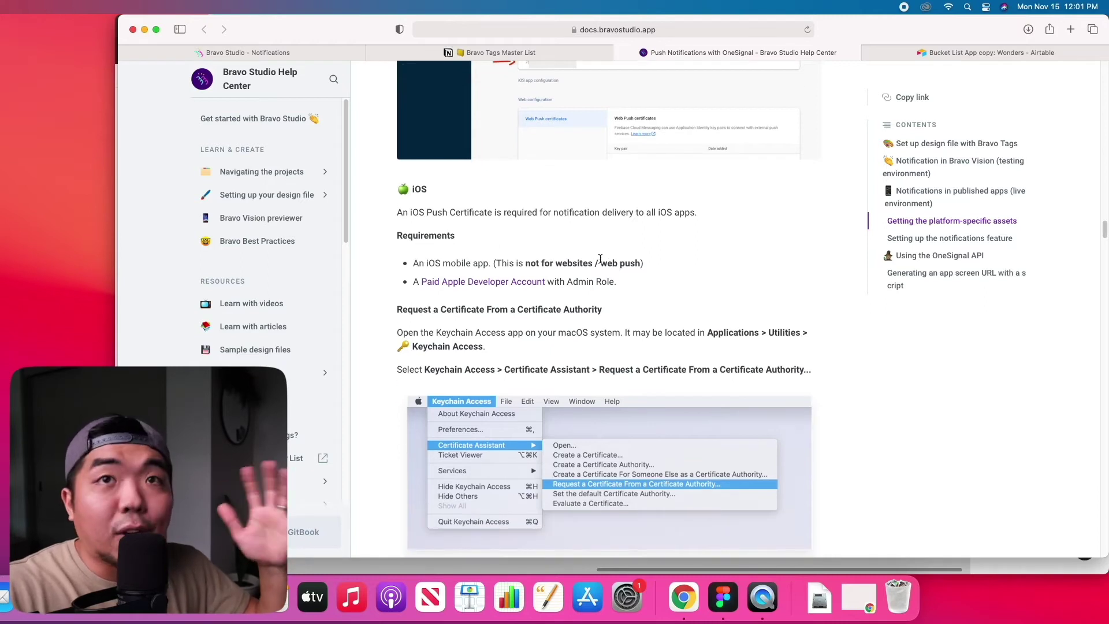
{"action": "scroll", "coordinate": [500, 249], "scroll_direction": "down", "scroll_amount": 1}
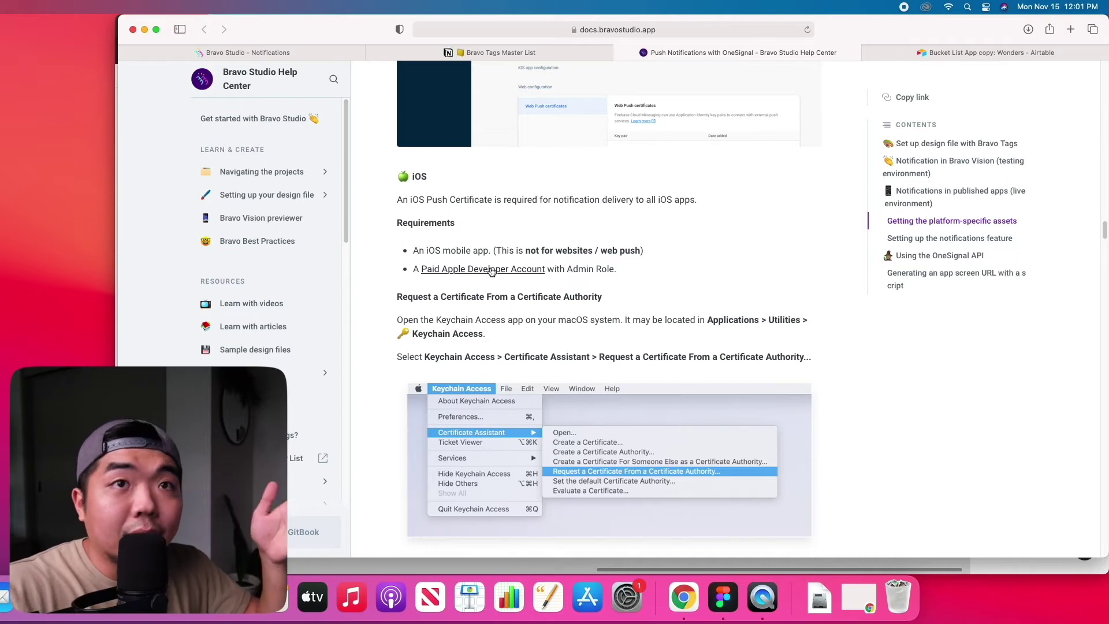
{"action": "scroll", "coordinate": [584, 303], "scroll_direction": "down", "scroll_amount": 5}
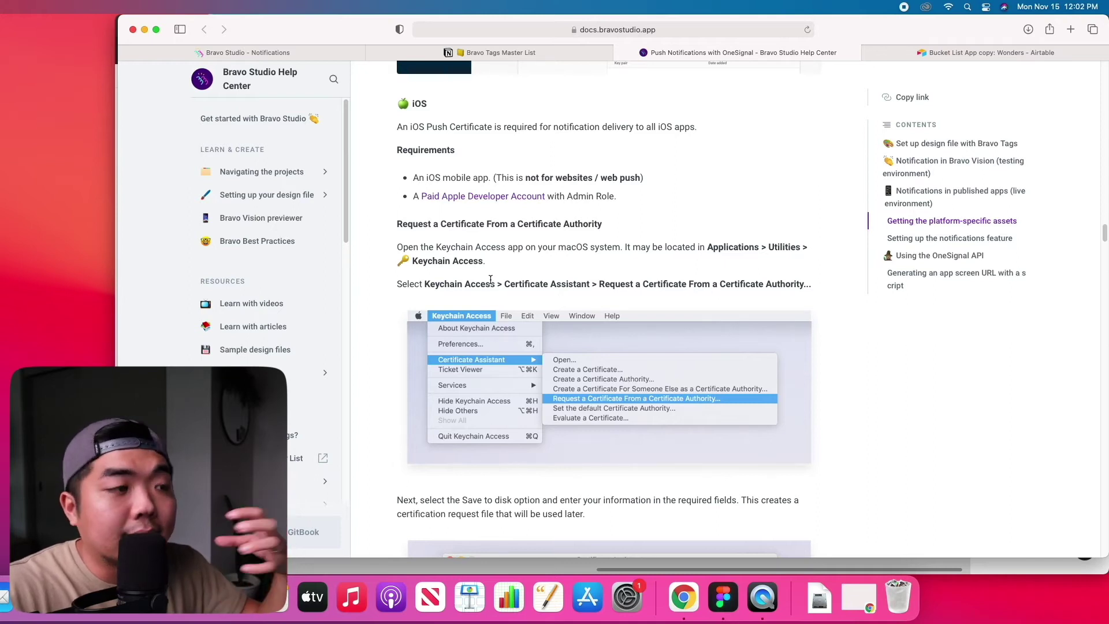
{"action": "scroll", "coordinate": [491, 279], "scroll_direction": "down", "scroll_amount": 7}
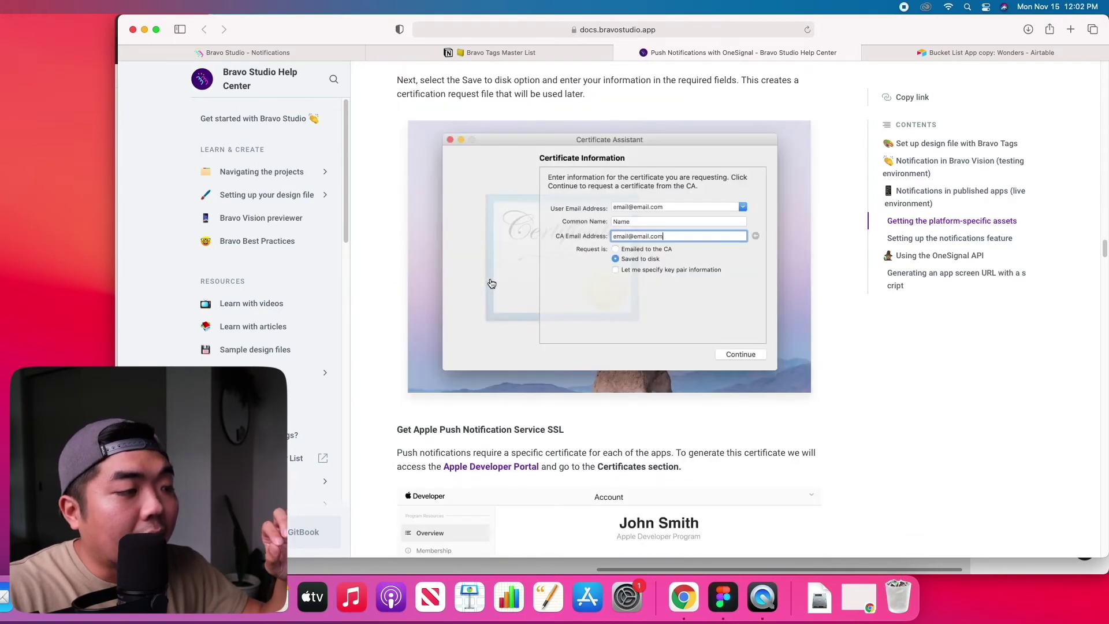
{"action": "scroll", "coordinate": [491, 283], "scroll_direction": "down", "scroll_amount": 1}
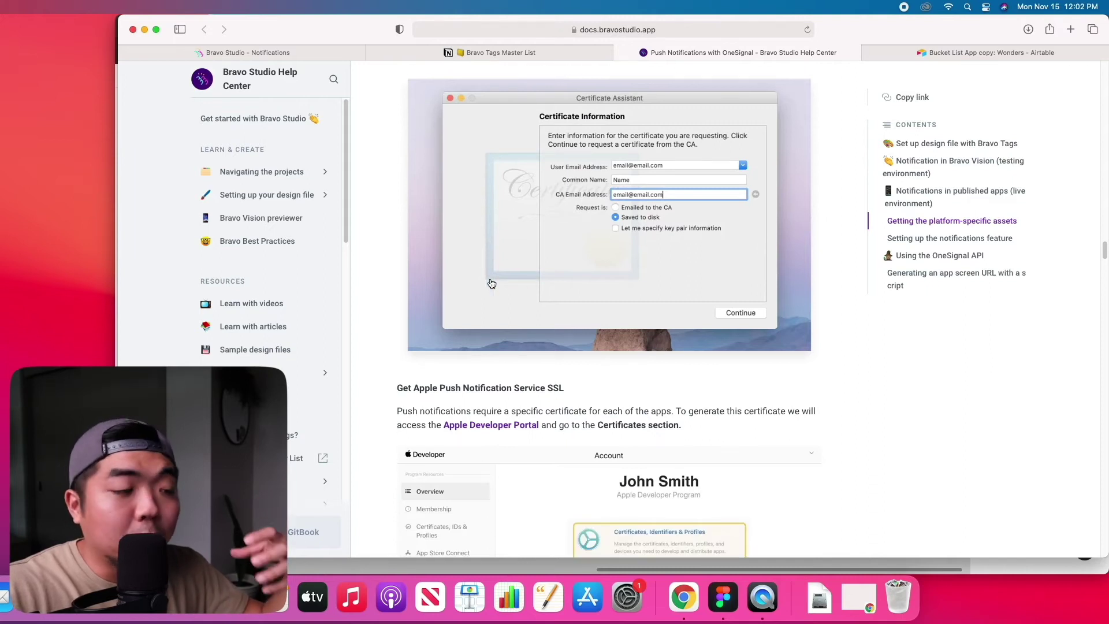
{"action": "scroll", "coordinate": [492, 283], "scroll_direction": "down", "scroll_amount": 1}
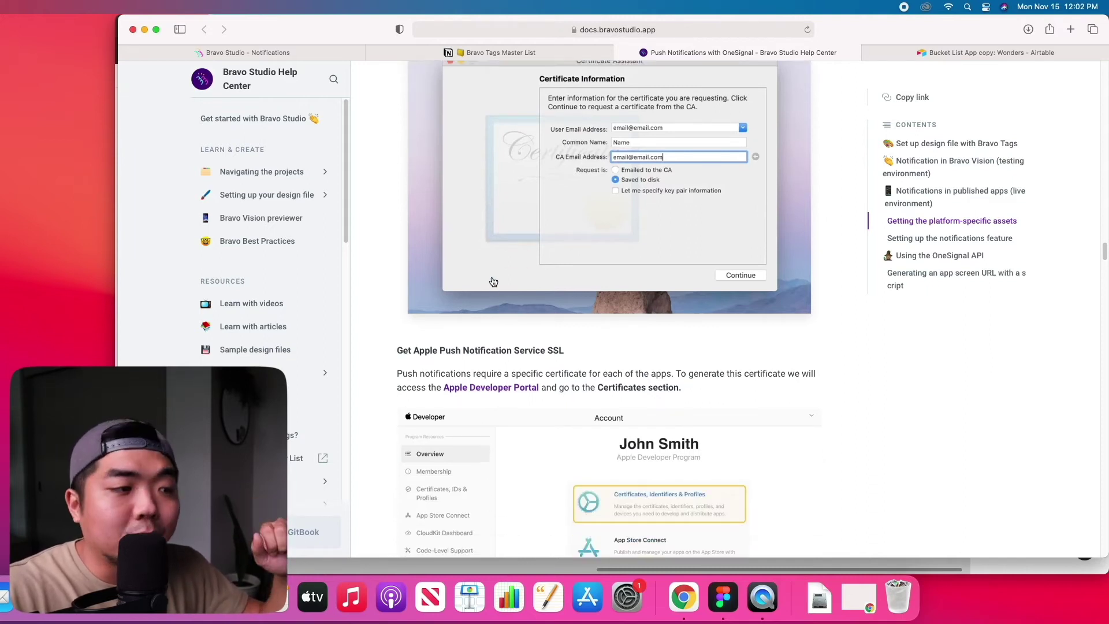
{"action": "scroll", "coordinate": [493, 281], "scroll_direction": "down", "scroll_amount": 2}
{"action": "scroll", "coordinate": [491, 281], "scroll_direction": "down", "scroll_amount": 15}
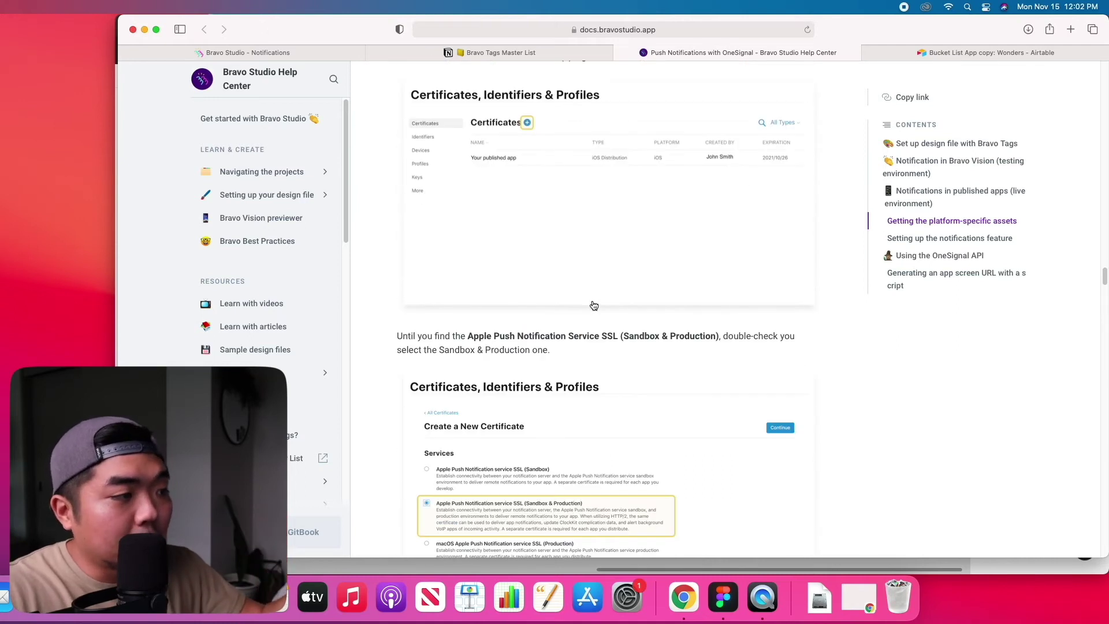
{"action": "scroll", "coordinate": [594, 305], "scroll_direction": "down", "scroll_amount": 2}
{"action": "scroll", "coordinate": [594, 306], "scroll_direction": "down", "scroll_amount": 3}
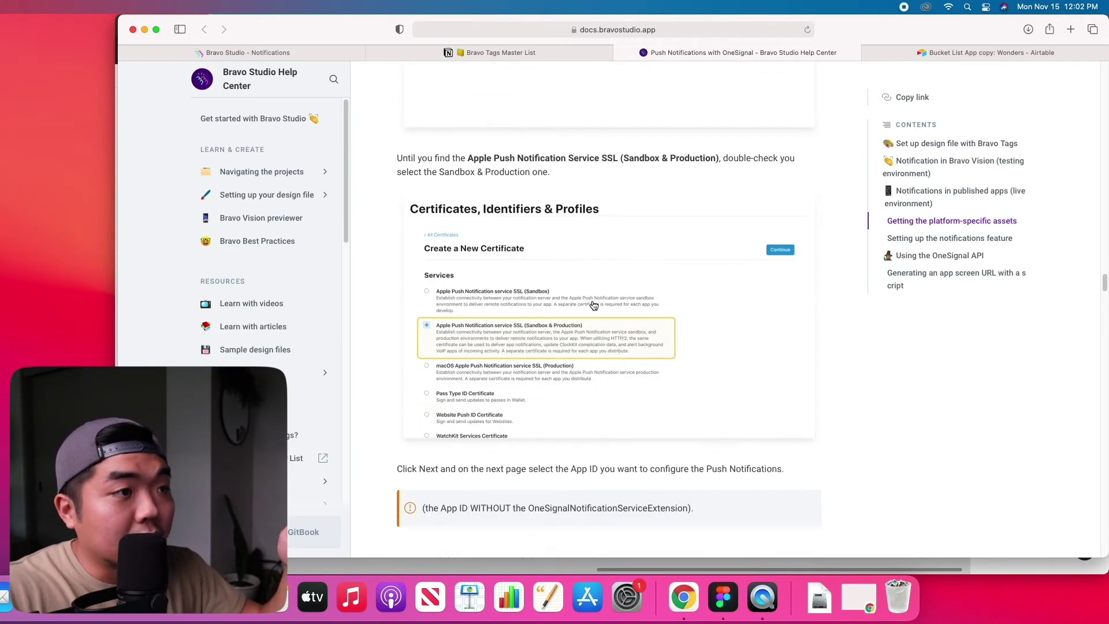
{"action": "scroll", "coordinate": [592, 305], "scroll_direction": "down", "scroll_amount": 3}
{"action": "scroll", "coordinate": [589, 298], "scroll_direction": "down", "scroll_amount": 4}
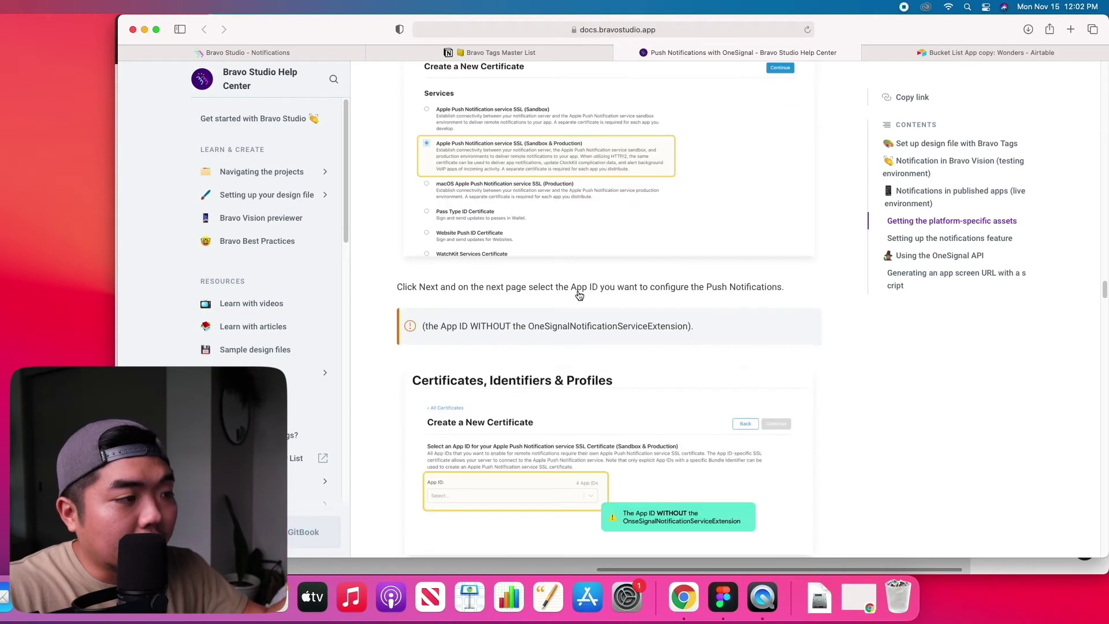
{"action": "scroll", "coordinate": [579, 294], "scroll_direction": "down", "scroll_amount": 12}
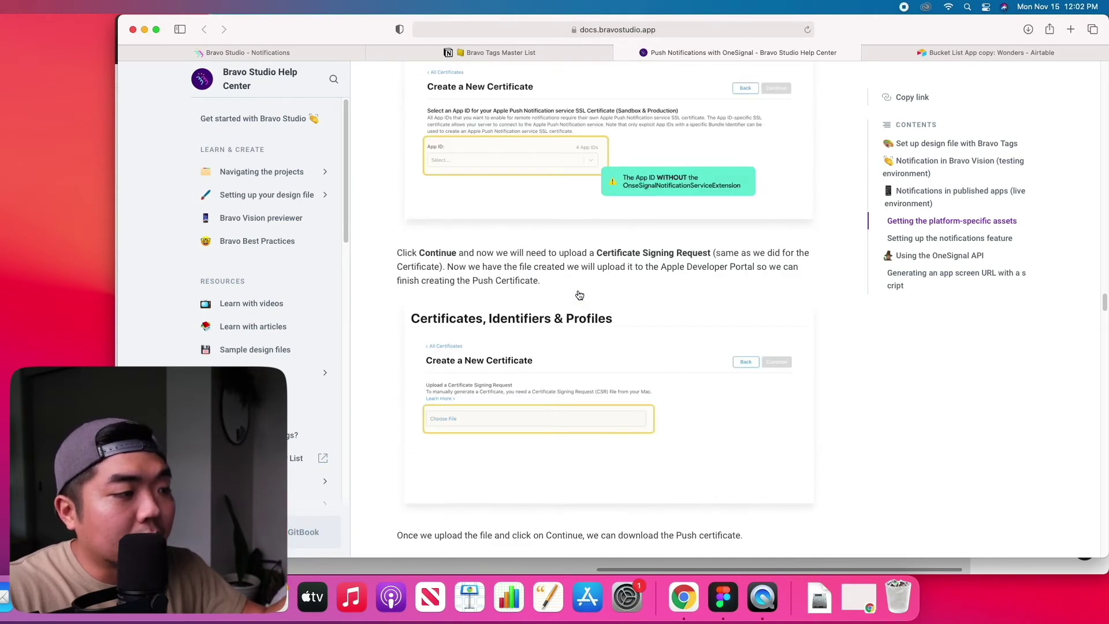
{"action": "scroll", "coordinate": [579, 293], "scroll_direction": "down", "scroll_amount": 5}
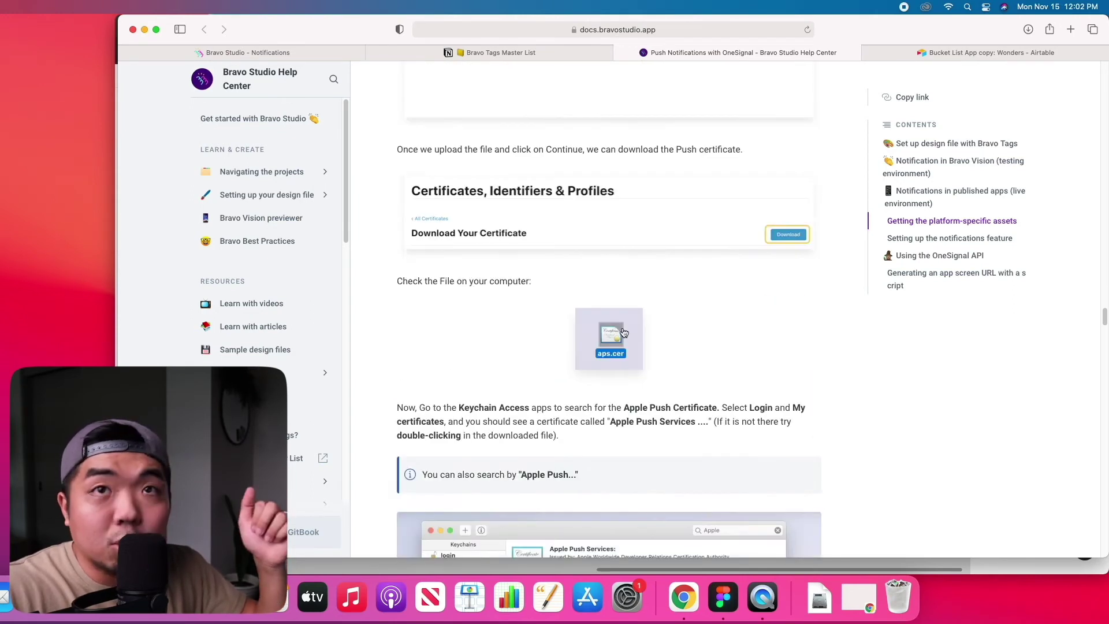
{"action": "scroll", "coordinate": [612, 324], "scroll_direction": "down", "scroll_amount": 5}
{"action": "scroll", "coordinate": [623, 332], "scroll_direction": "down", "scroll_amount": 15}
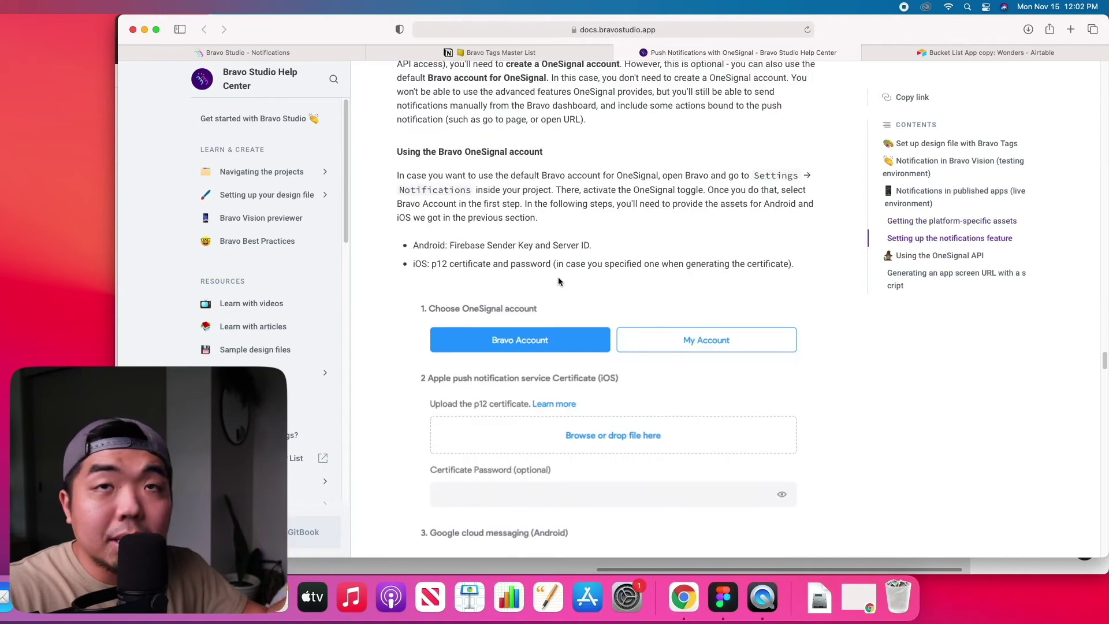
{"action": "scroll", "coordinate": [596, 329], "scroll_direction": "down", "scroll_amount": 2}
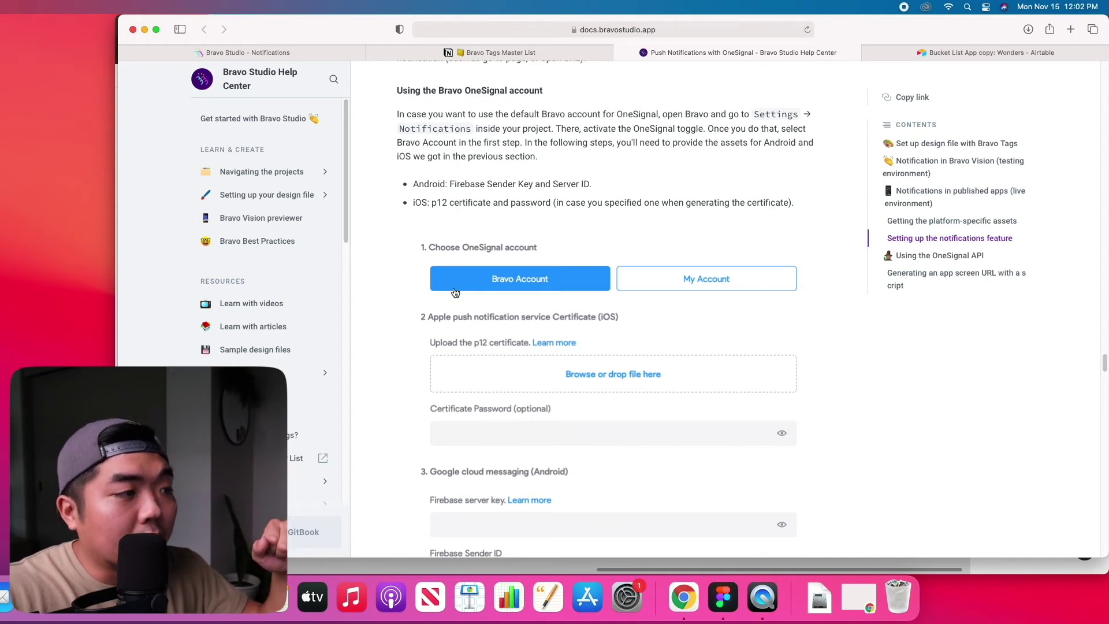
{"action": "scroll", "coordinate": [573, 272], "scroll_direction": "down", "scroll_amount": 4}
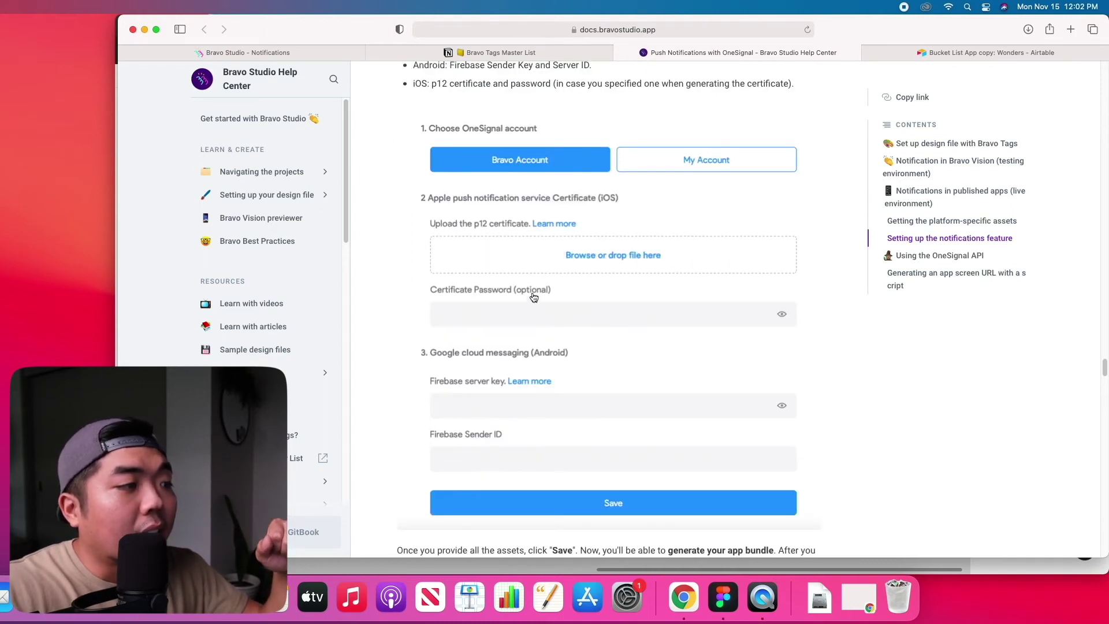
- Return to the Bravo notification settings and scroll down the Bravo Account form to Save
{"action": "left_click", "coordinate": [268, 52]}
{"action": "scroll", "coordinate": [556, 340], "scroll_direction": "down", "scroll_amount": 5}
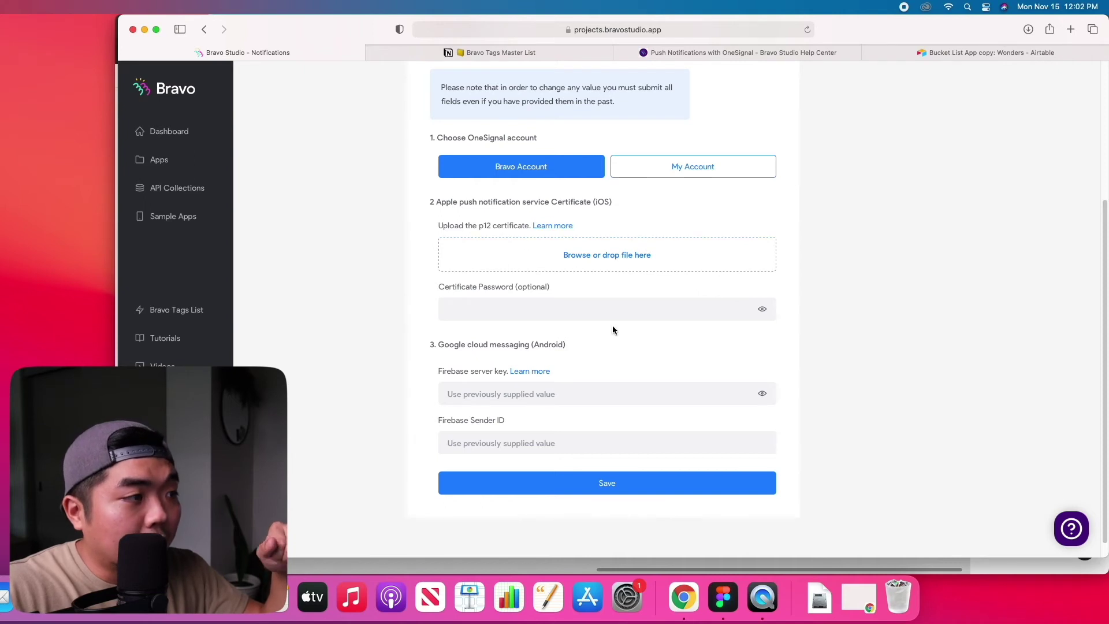
{"action": "scroll", "coordinate": [600, 390], "scroll_direction": "down", "scroll_amount": 1}
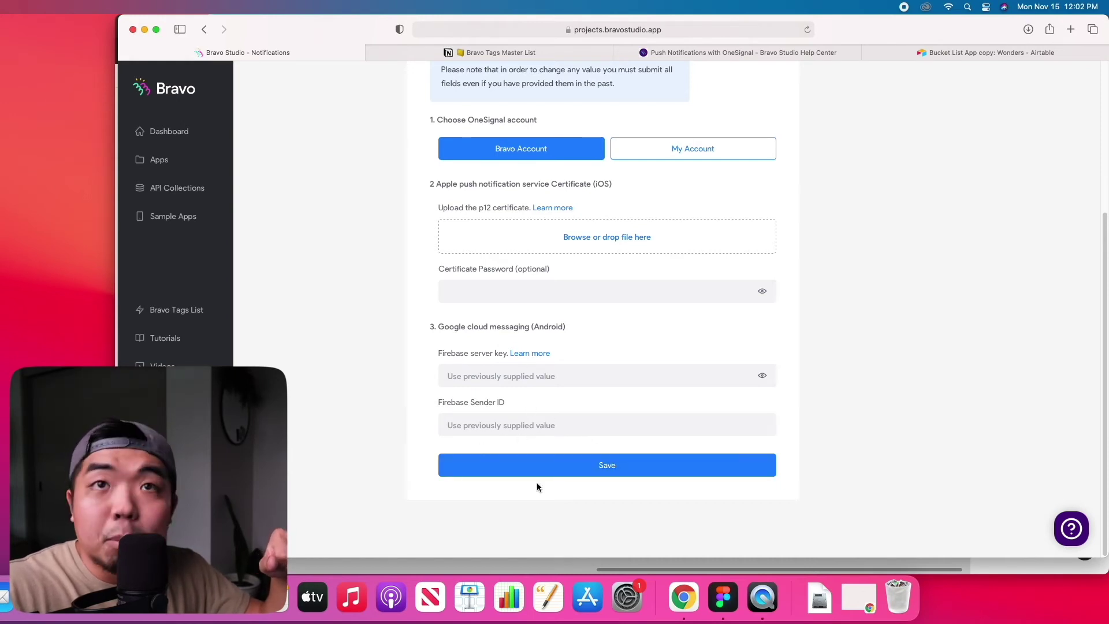
- Save the Bravo notification settings, then start a OneSignal app with only Apple iOS (APNs) chosen
{"action": "left_click", "coordinate": [591, 480]}
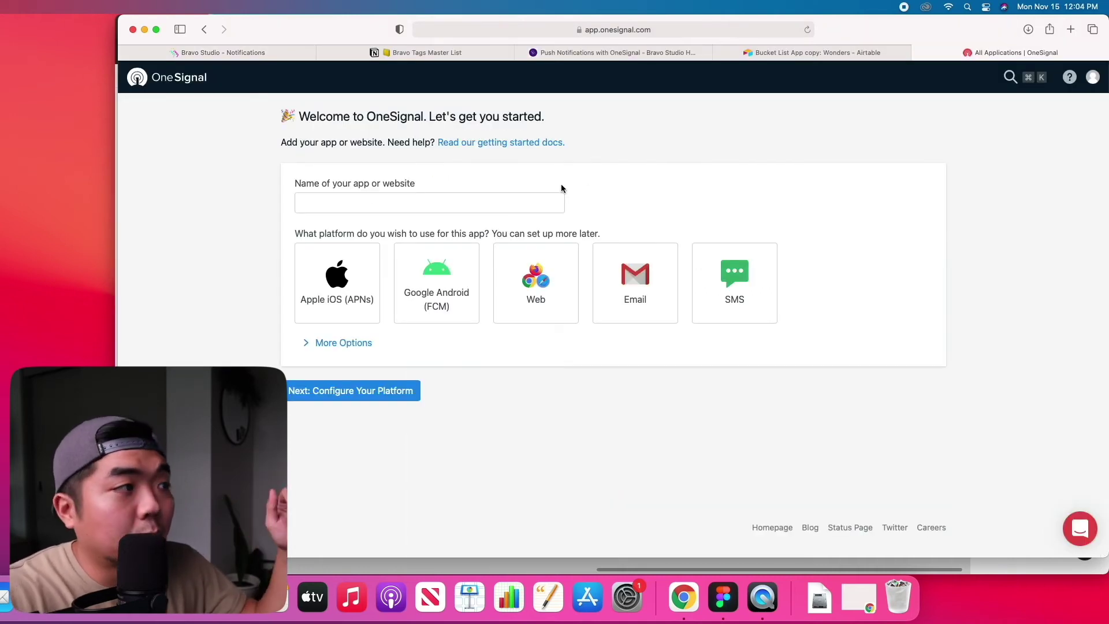
{"action": "left_click", "coordinate": [365, 206]}
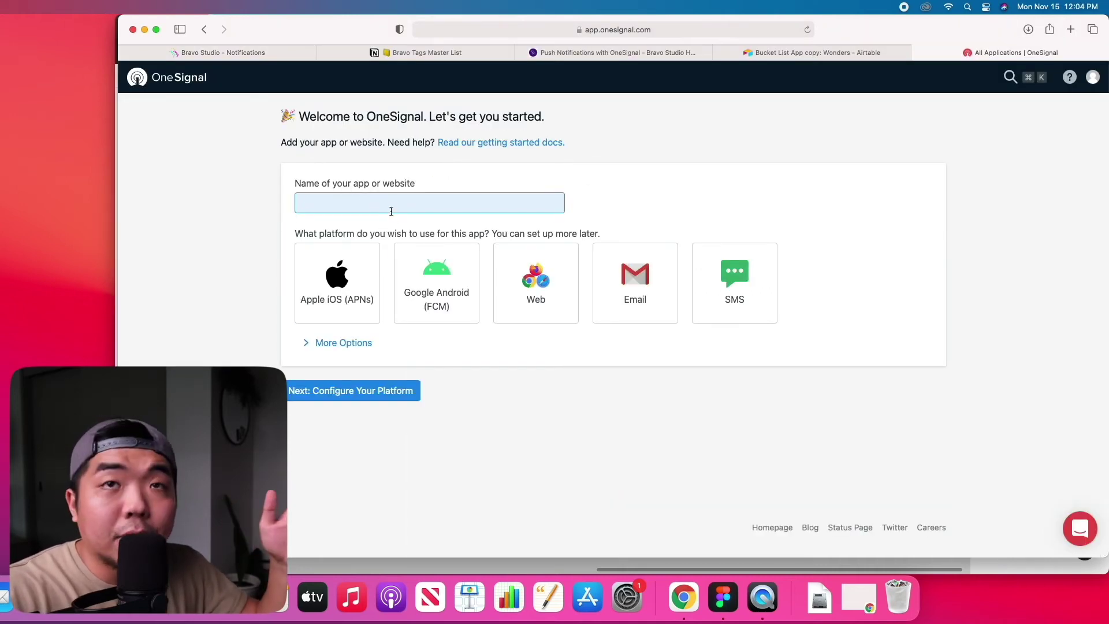
{"action": "left_click", "coordinate": [349, 283]}
{"action": "left_click", "coordinate": [453, 283]}
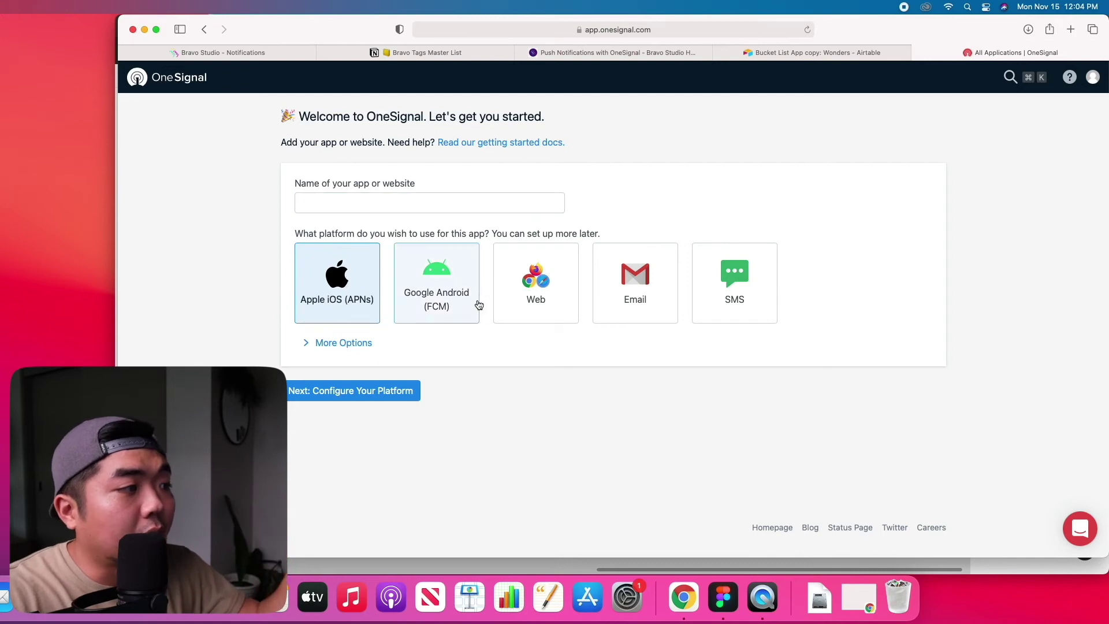
{"action": "left_click", "coordinate": [321, 298]}
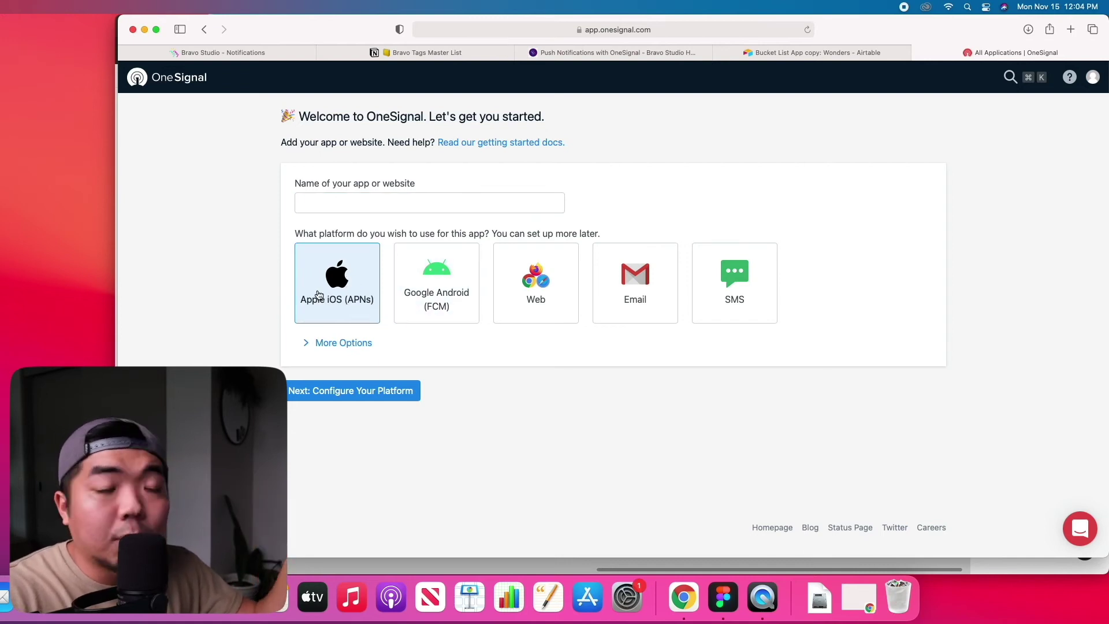
{"action": "left_click", "coordinate": [574, 299]}
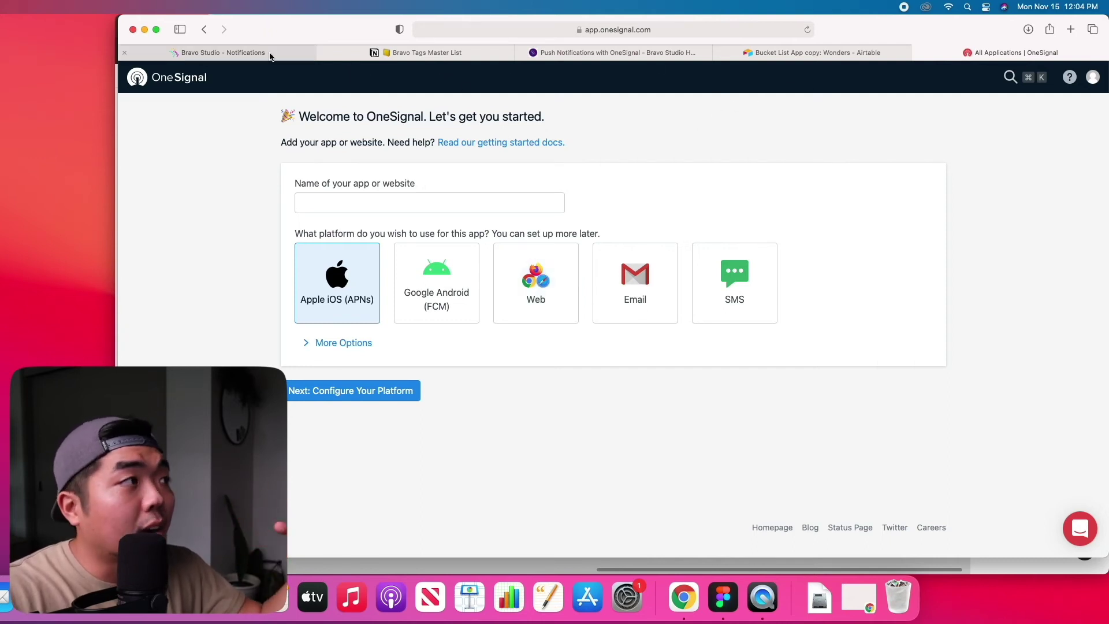
- Scroll the guide's own-OneSignal-account and token steps down to uploading the .p12 file
{"action": "key", "text": "super+3"}
{"action": "scroll", "coordinate": [587, 376], "scroll_direction": "down", "scroll_amount": 5}
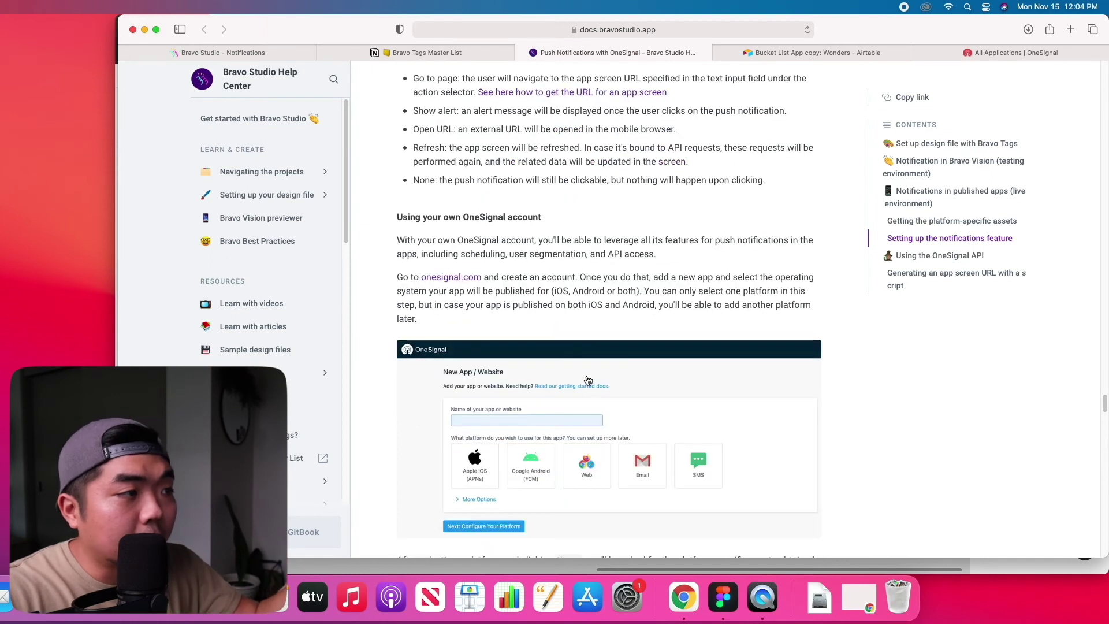
{"action": "scroll", "coordinate": [587, 376], "scroll_direction": "down", "scroll_amount": 15}
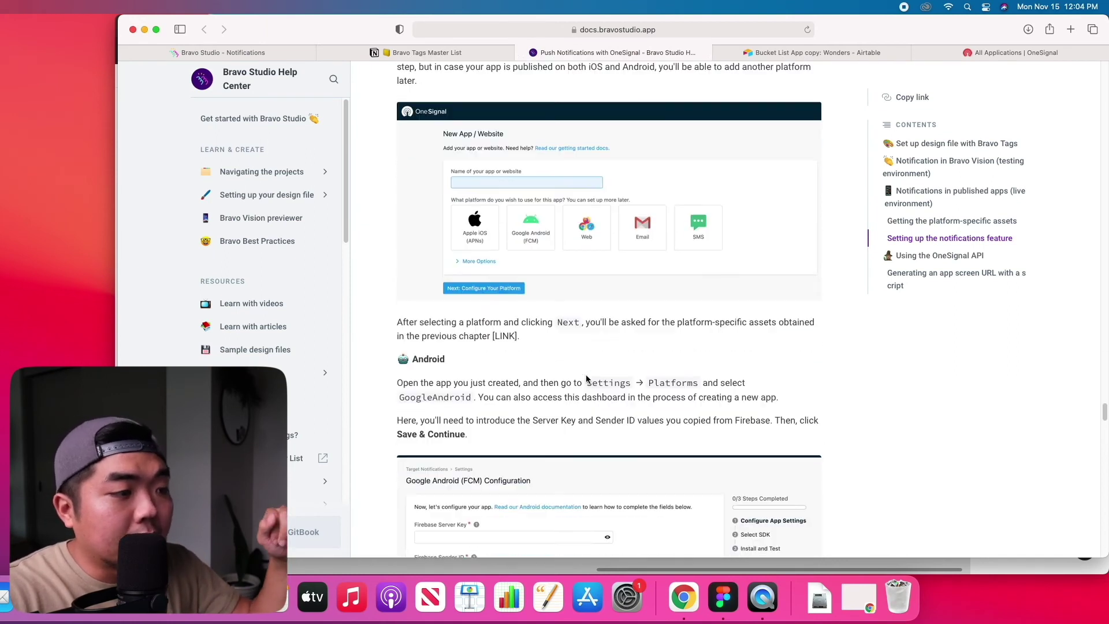
{"action": "scroll", "coordinate": [581, 181], "scroll_direction": "up", "scroll_amount": 5}
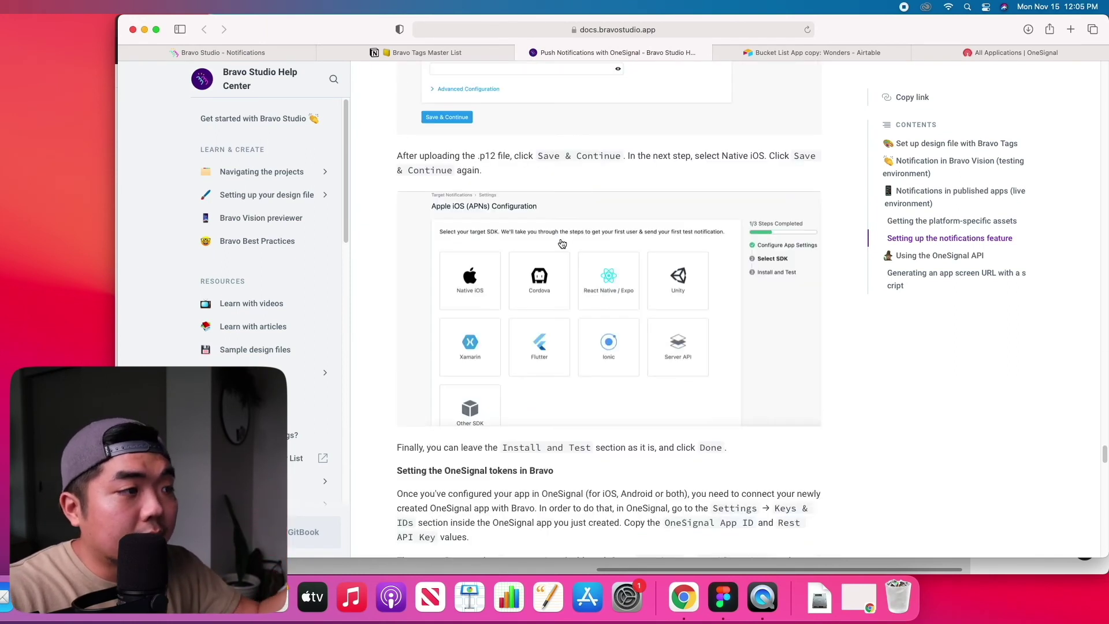
{"action": "scroll", "coordinate": [561, 242], "scroll_direction": "down", "scroll_amount": 3}
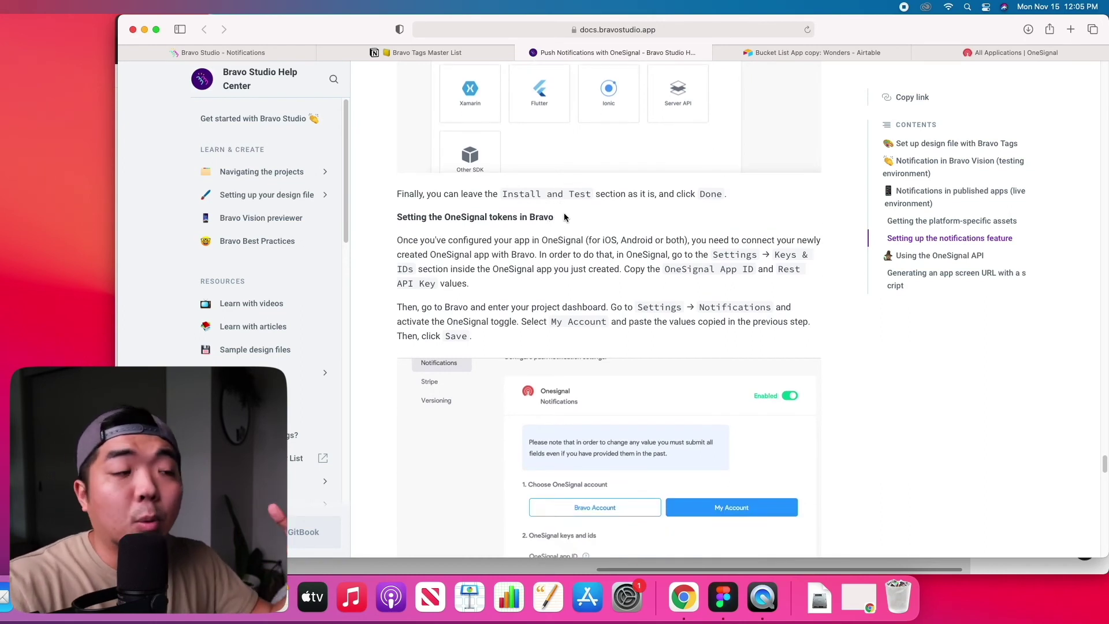
{"action": "scroll", "coordinate": [583, 242], "scroll_direction": "down", "scroll_amount": 4}
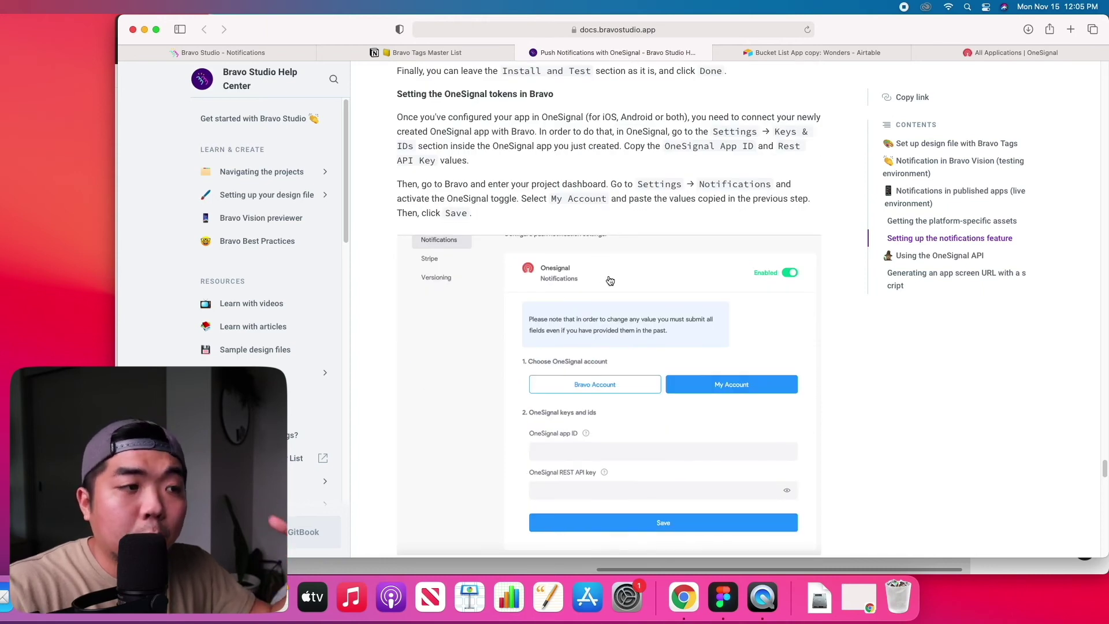
{"action": "scroll", "coordinate": [608, 280], "scroll_direction": "down", "scroll_amount": 2}
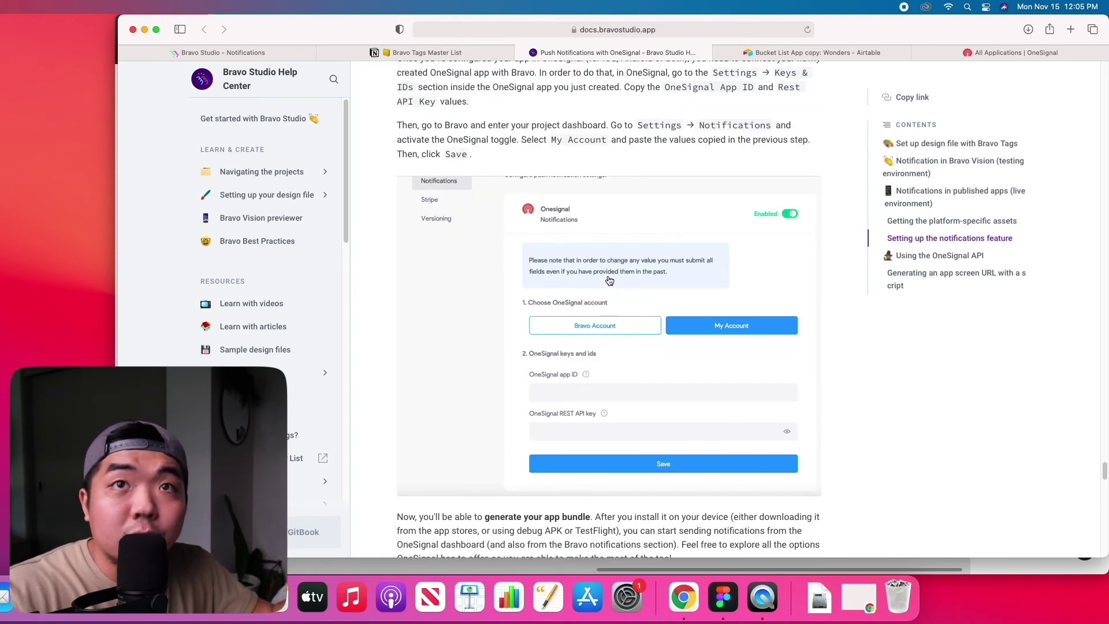
{"action": "scroll", "coordinate": [602, 280], "scroll_direction": "down", "scroll_amount": 3}
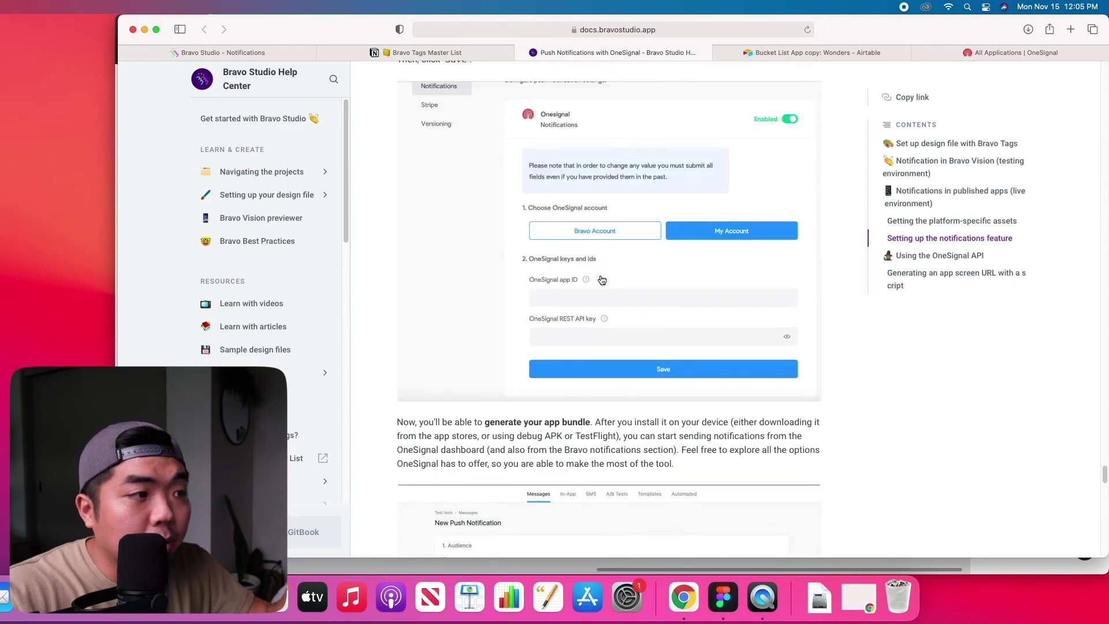
{"action": "scroll", "coordinate": [602, 279], "scroll_direction": "up", "scroll_amount": 15}
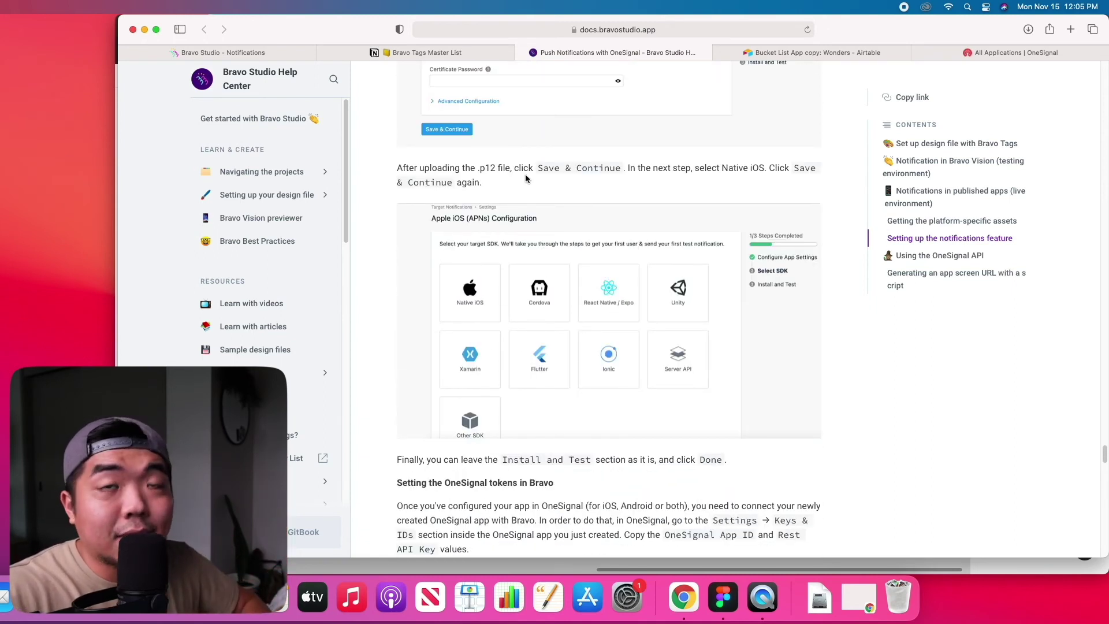
- Open the Victory App's Notifications form and leave the notification action set to None
{"action": "left_click", "coordinate": [223, 52]}
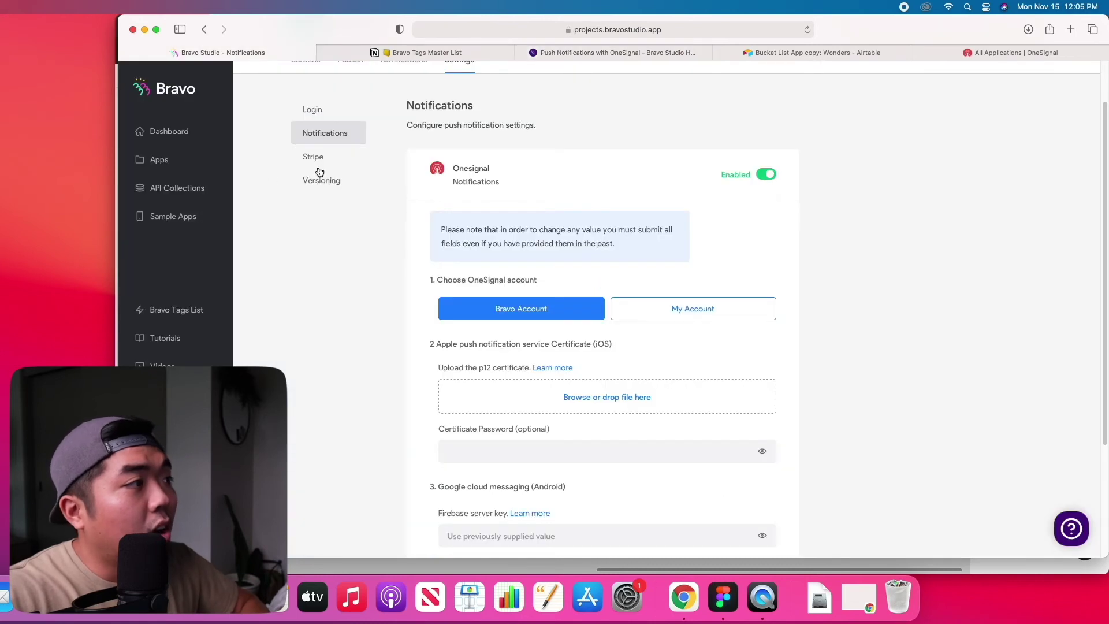
{"action": "left_click", "coordinate": [404, 118]}
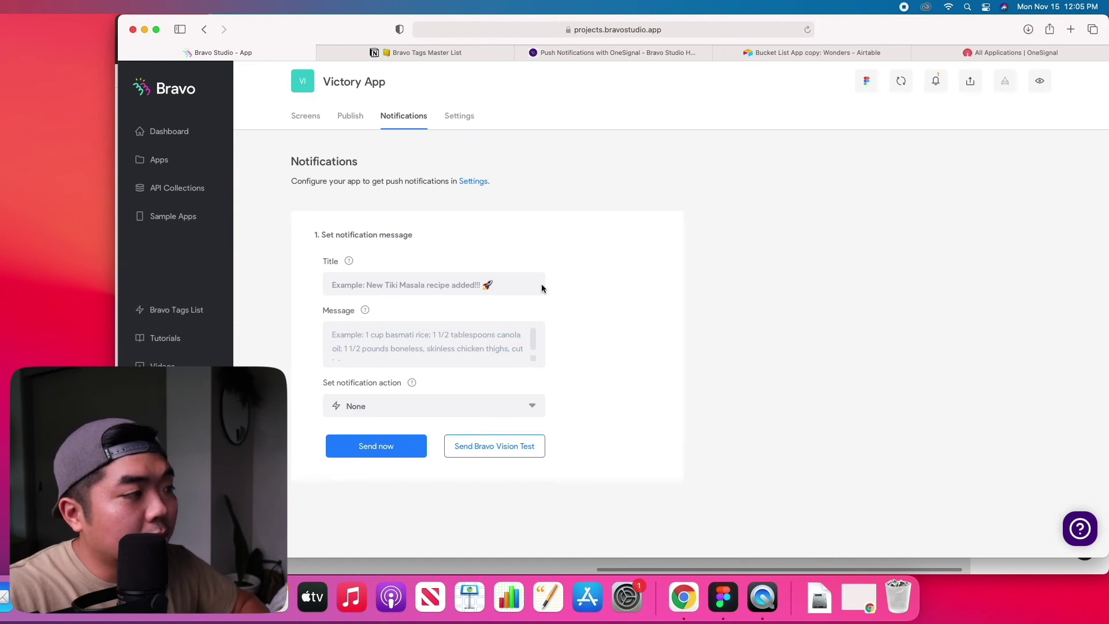
{"action": "left_click", "coordinate": [466, 407]}
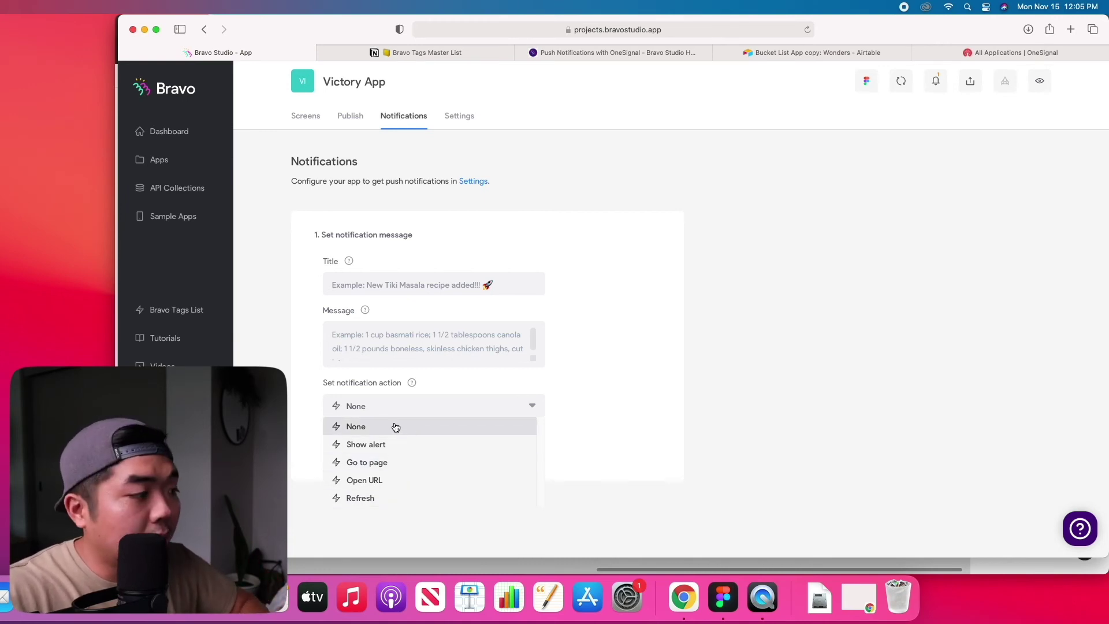
{"action": "left_click", "coordinate": [477, 390]}
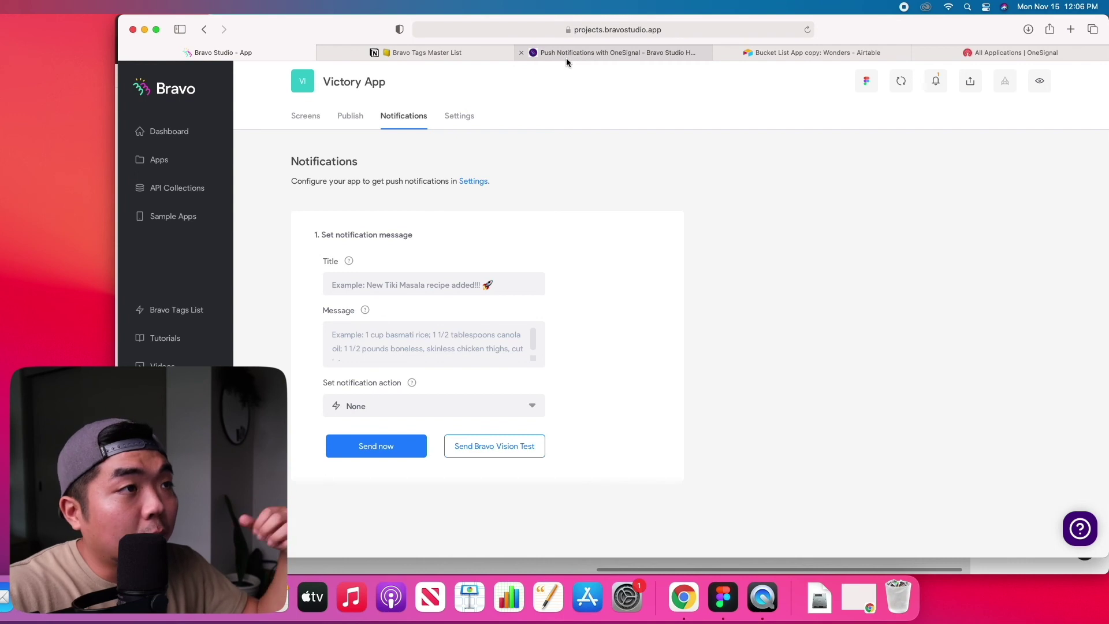
{"action": "mouse_move", "coordinate": [569, 56]}
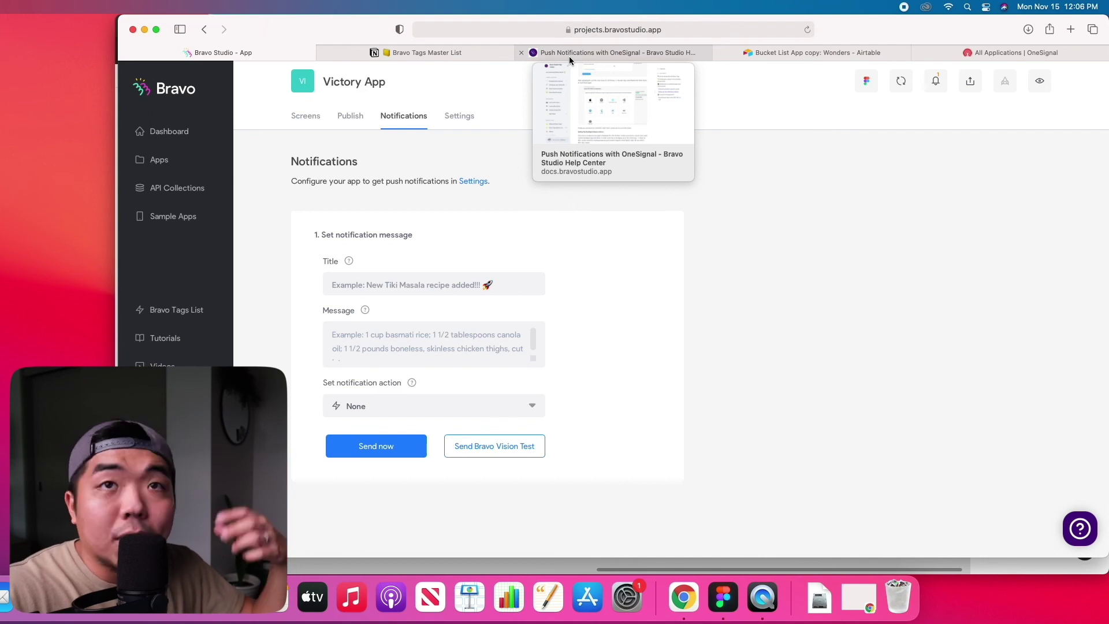
- Reopen the 'Push Notifications with OneSignal' guide at the Google Android (FCM) Configuration section
{"action": "left_click", "coordinate": [569, 56]}
{"action": "scroll", "coordinate": [618, 308], "scroll_direction": "up", "scroll_amount": 10}
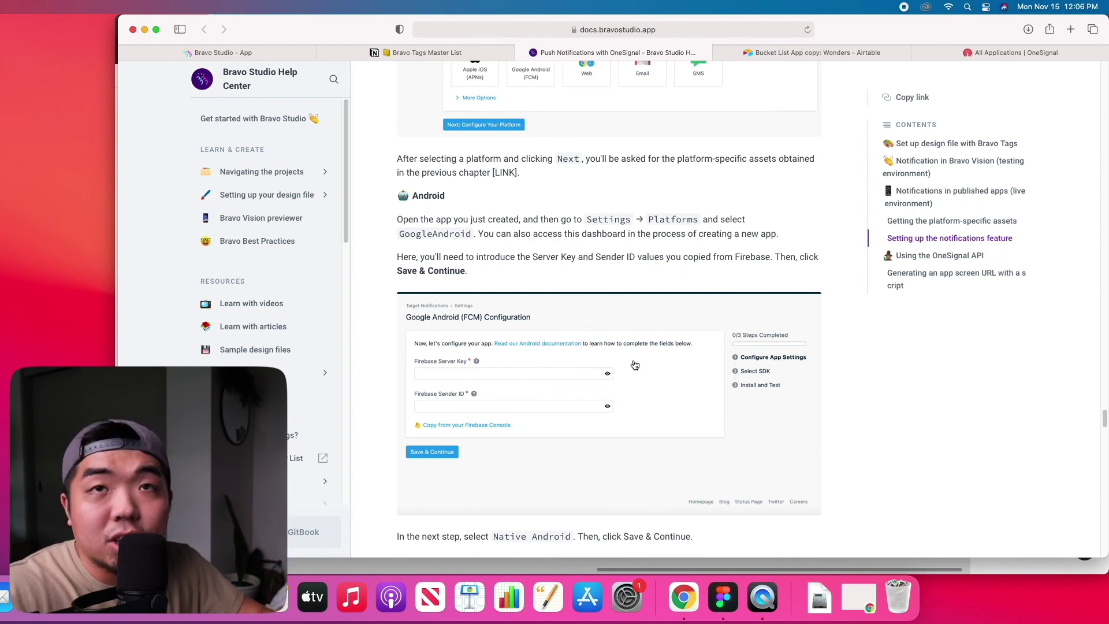
{"action": "scroll", "coordinate": [599, 342], "scroll_direction": "down", "scroll_amount": 5}
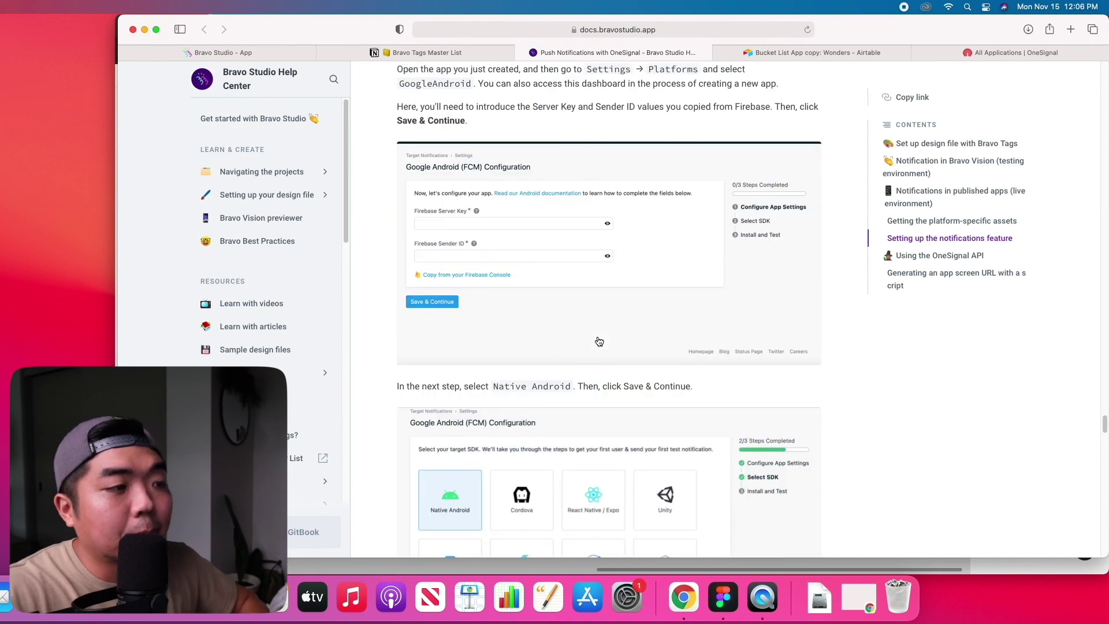